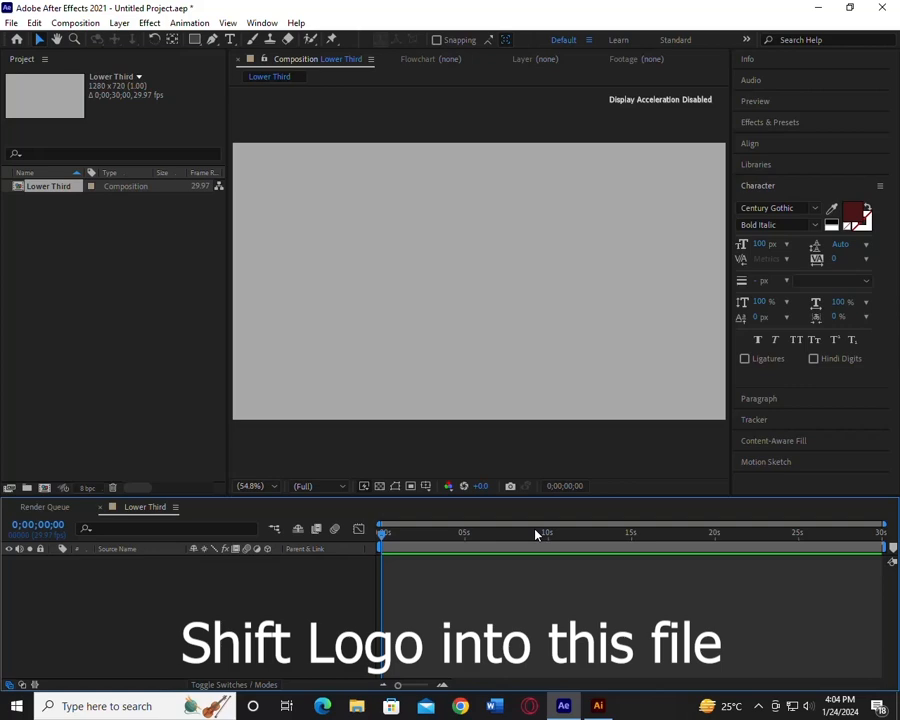
# Step: Import the logo PNG into the project and add it to the Lower Third composition
pyautogui.click(818, 8)
pyautogui.moveTo(488, 700); pyautogui.dragTo(65, 306)
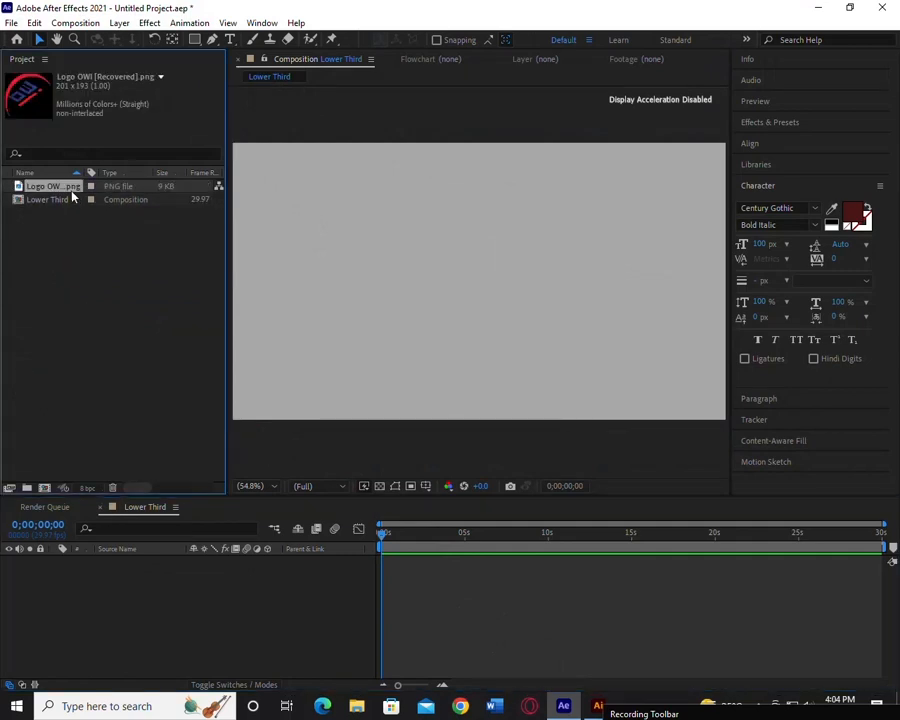
pyautogui.moveTo(50, 186); pyautogui.dragTo(70, 565)
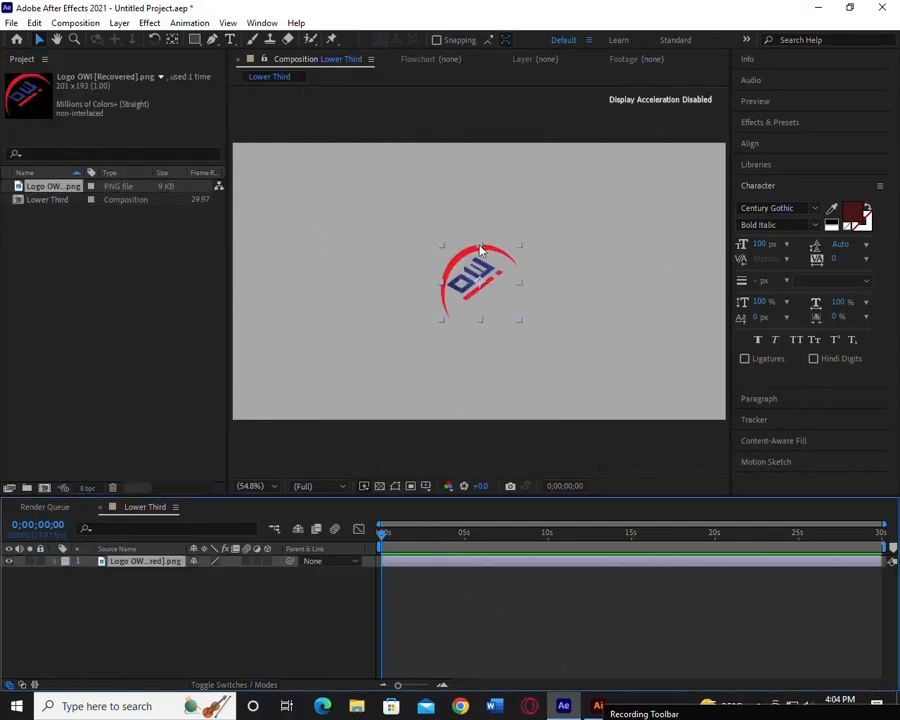
pyautogui.moveTo(481, 250); pyautogui.dragTo(369, 232)
# Step: Scale the logo to 143% and place it at 158.6, 259.7 in the upper left
pyautogui.click(57, 562)
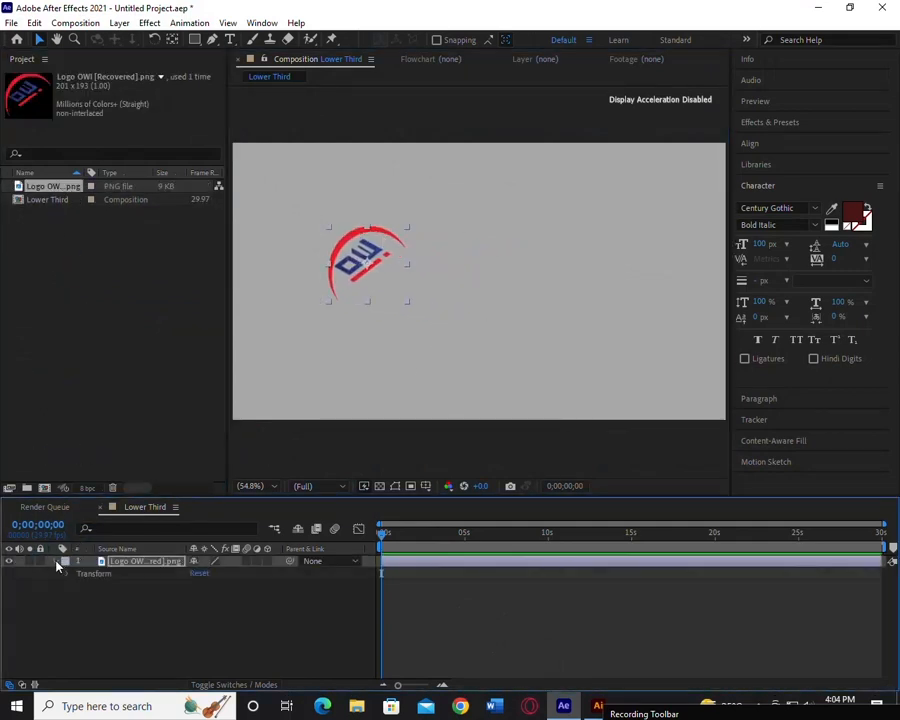
pyautogui.click(69, 574)
pyautogui.moveTo(207, 610); pyautogui.dragTo(247, 621)
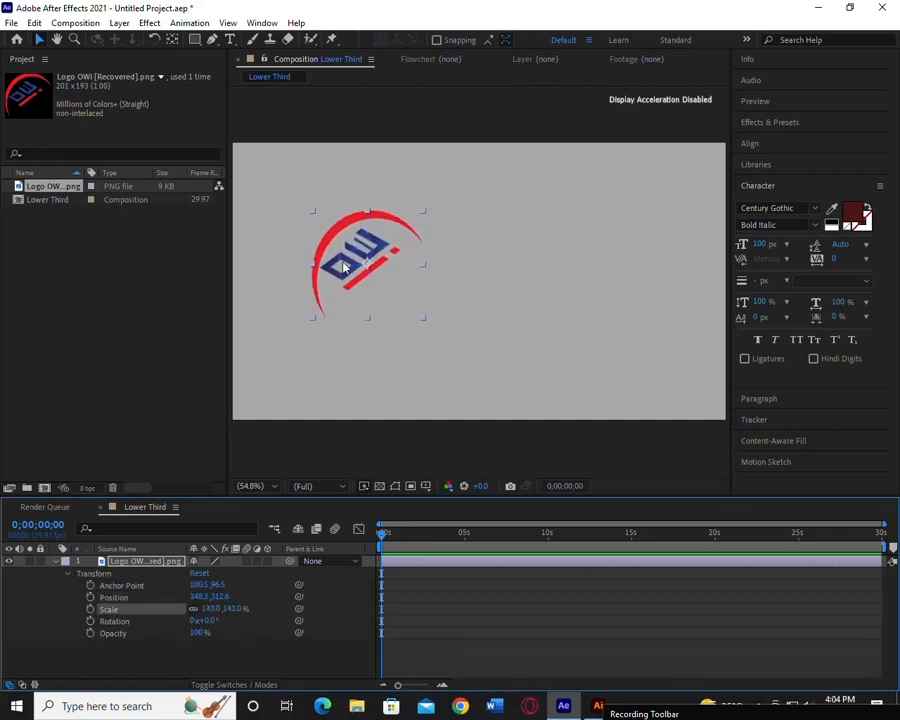
pyautogui.moveTo(343, 267); pyautogui.dragTo(269, 246)
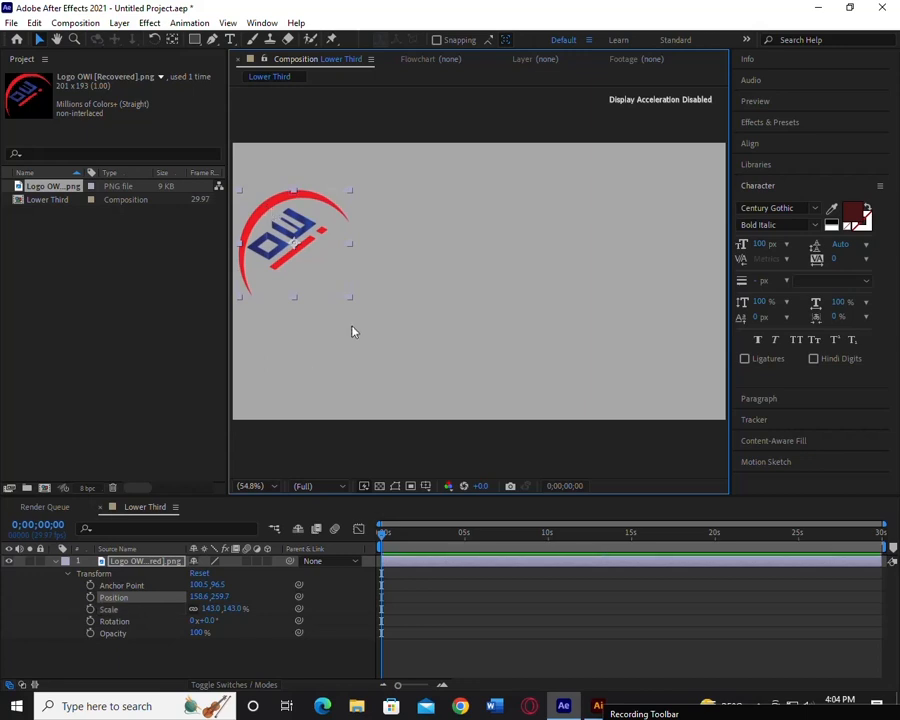
pyautogui.hotkey('ctrl', 't')
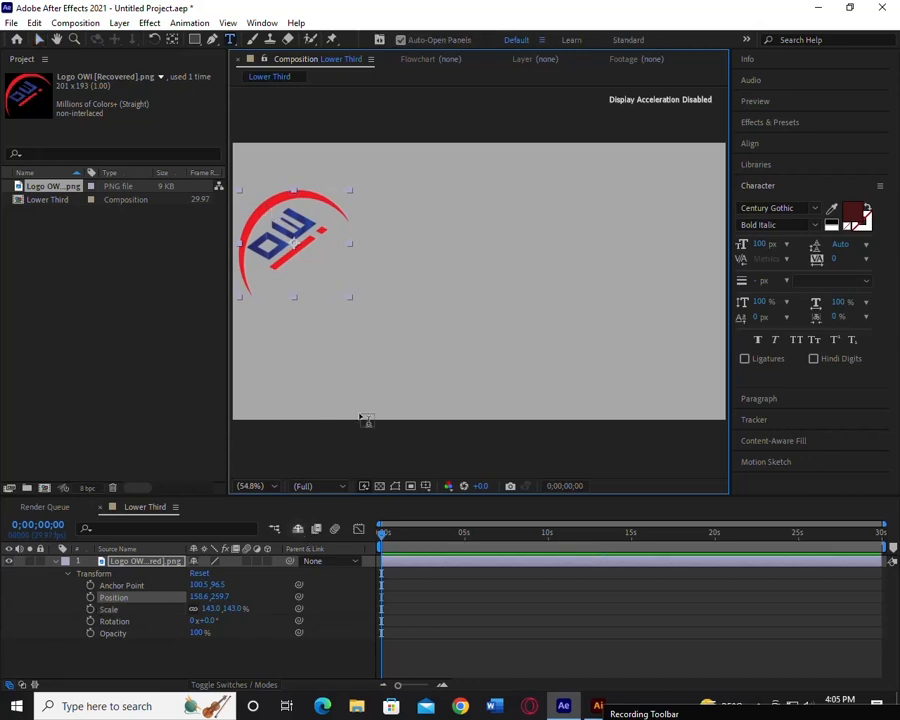
# Step: Add a text layer with the presenter's name beside the logo, scaled to 112%
pyautogui.click(348, 247)
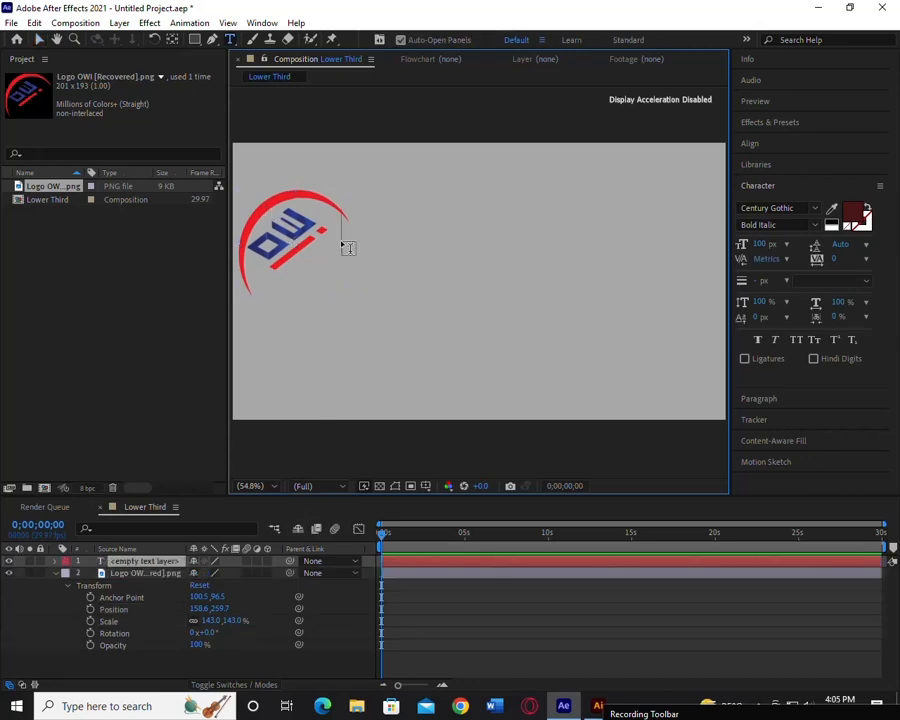
pyautogui.write('Ow')
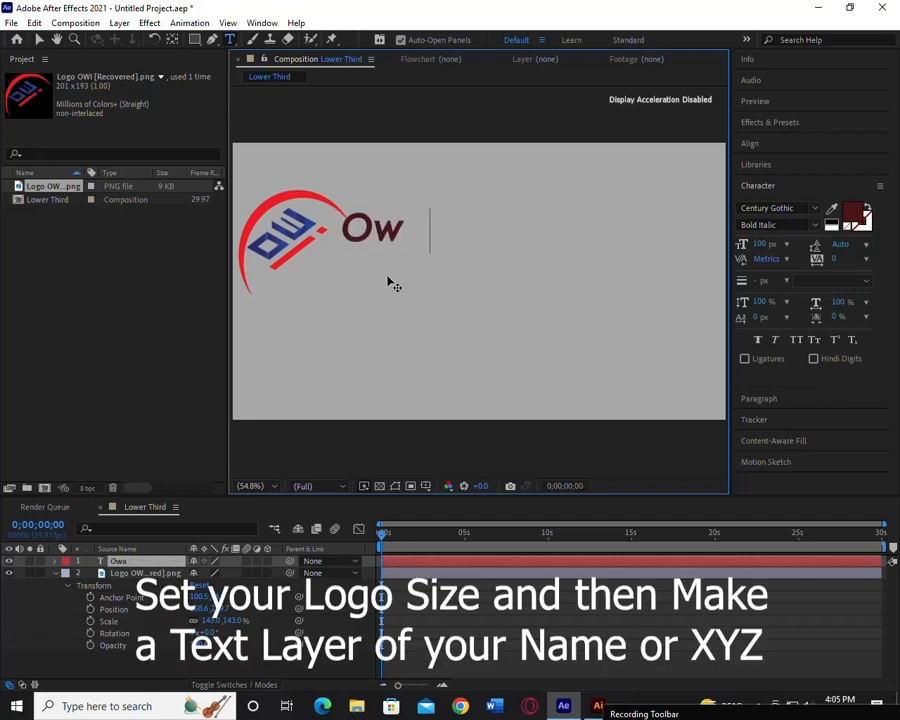
pyautogui.write('ais Ur Rehman')
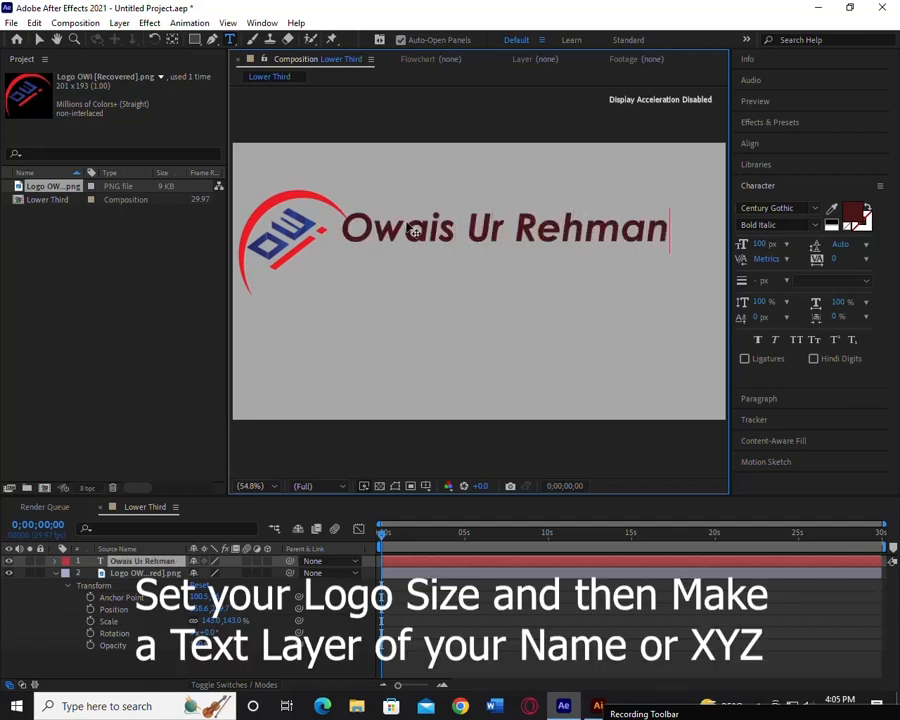
pyautogui.press('Escape')
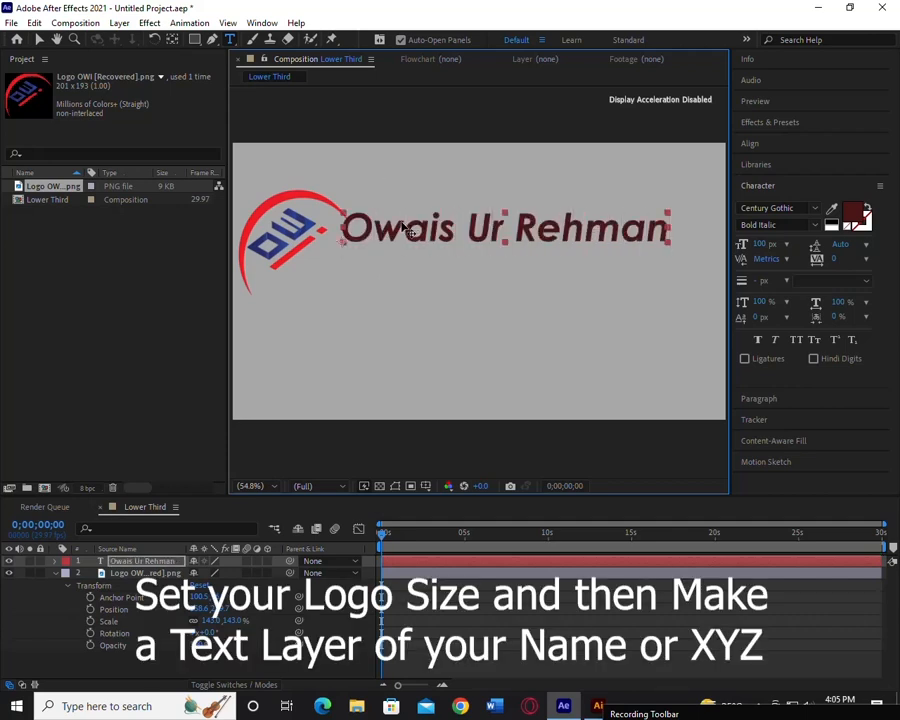
pyautogui.moveTo(413, 231); pyautogui.dragTo(408, 273)
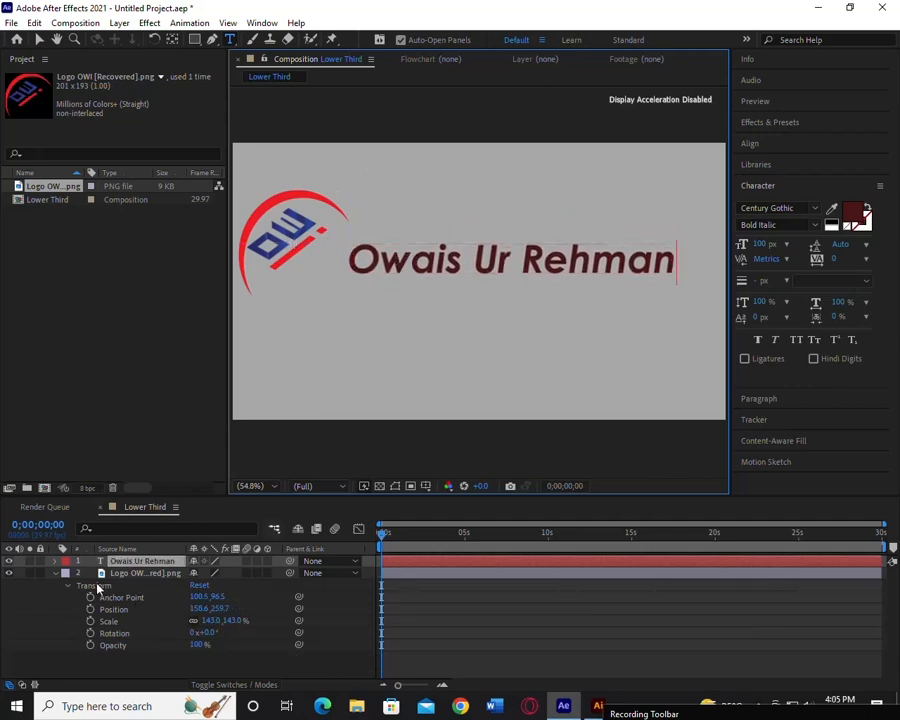
pyautogui.click(56, 562)
pyautogui.click(68, 586)
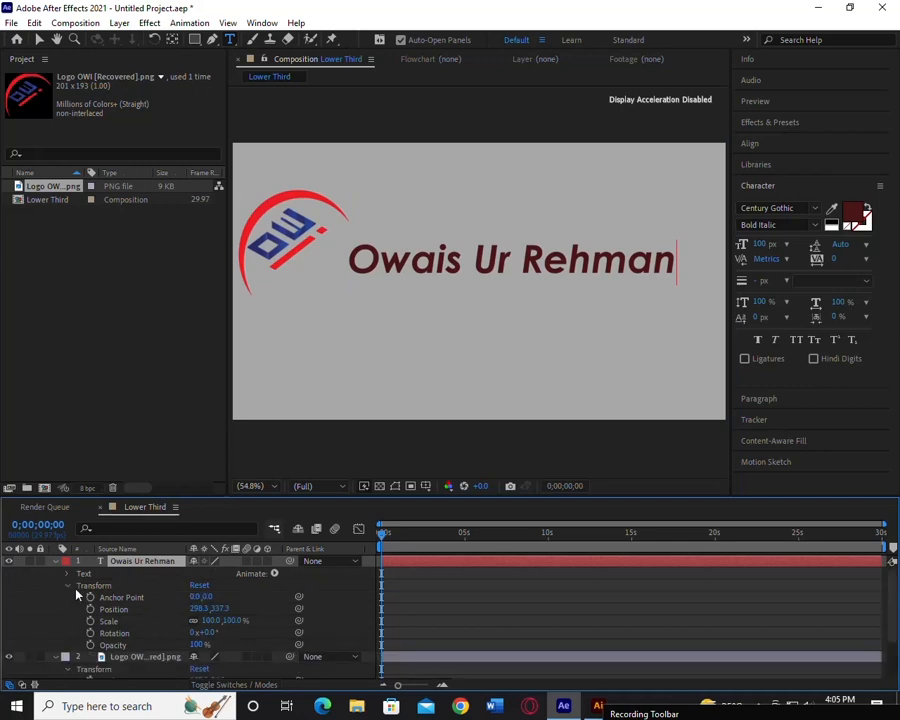
pyautogui.moveTo(205, 622)
pyautogui.mouseDown()
pyautogui.moveTo(213, 621)
pyautogui.moveTo(200, 621)
pyautogui.mouseUp()
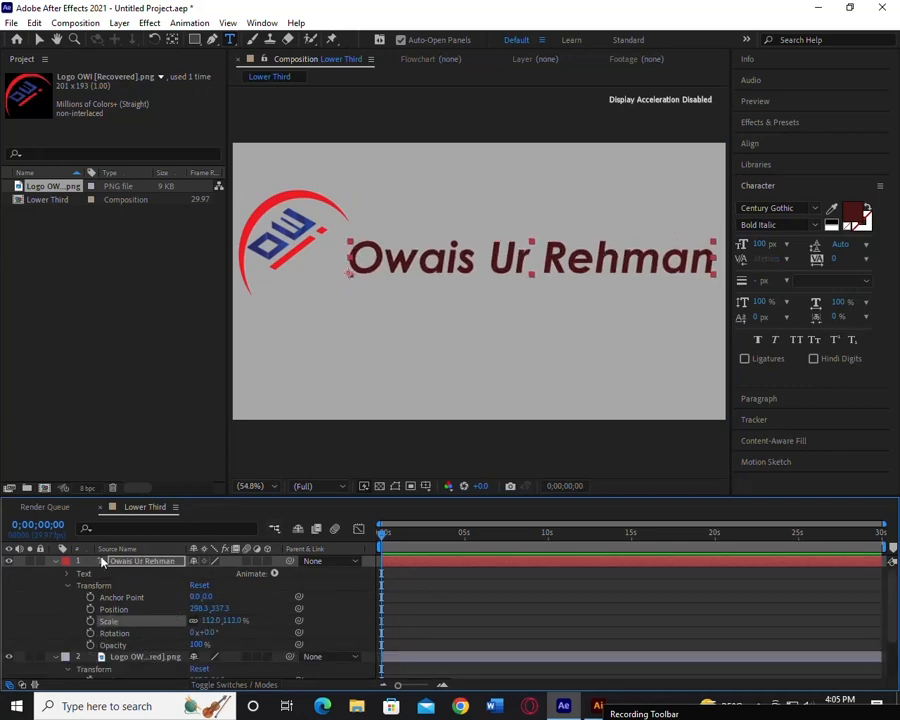
# Step: Resize the logo to 129% and move it lower, to 147.7, 294.4
pyautogui.click(281, 203)
pyautogui.scroll(-1, 154, 638)
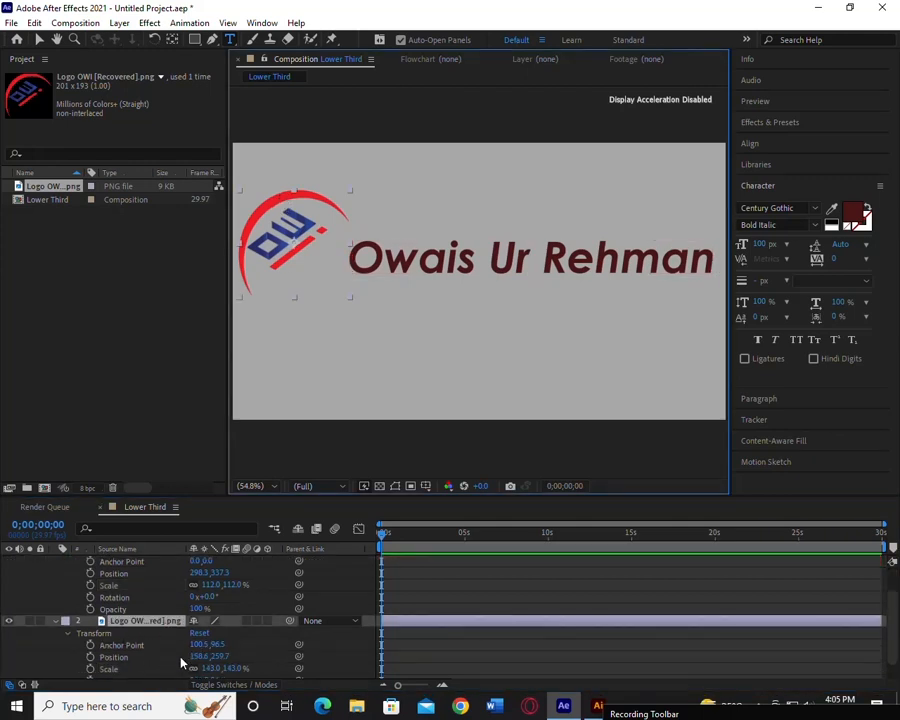
pyautogui.scroll(-1, 181, 663)
pyautogui.moveTo(206, 648); pyautogui.dragTo(199, 648)
pyautogui.moveTo(337, 229); pyautogui.dragTo(343, 275)
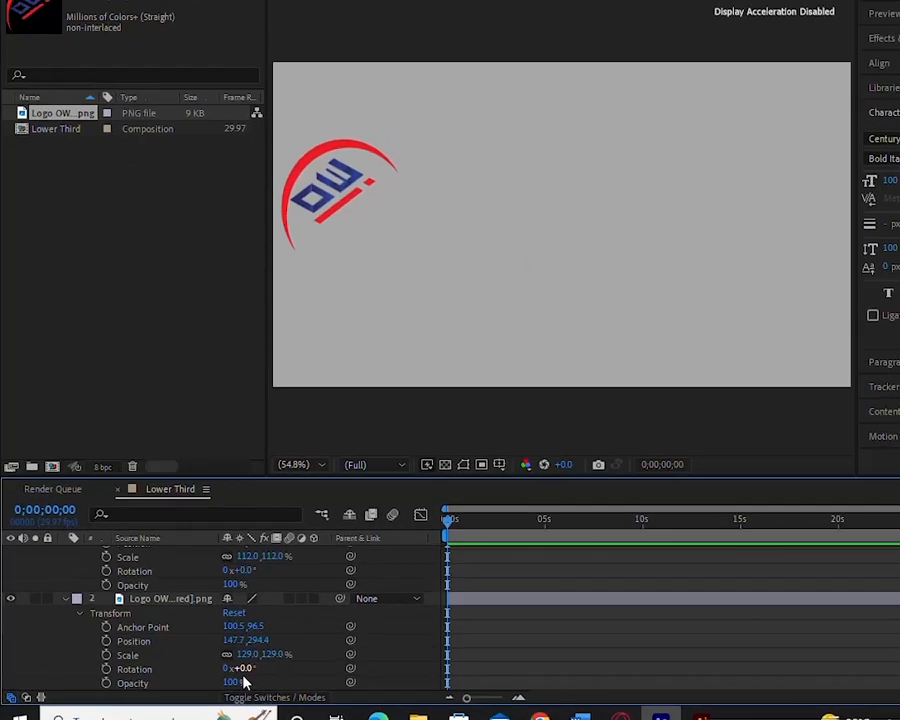
# Step: Keyframe the logo's Rotation at two full turns at the start
pyautogui.click(243, 669)
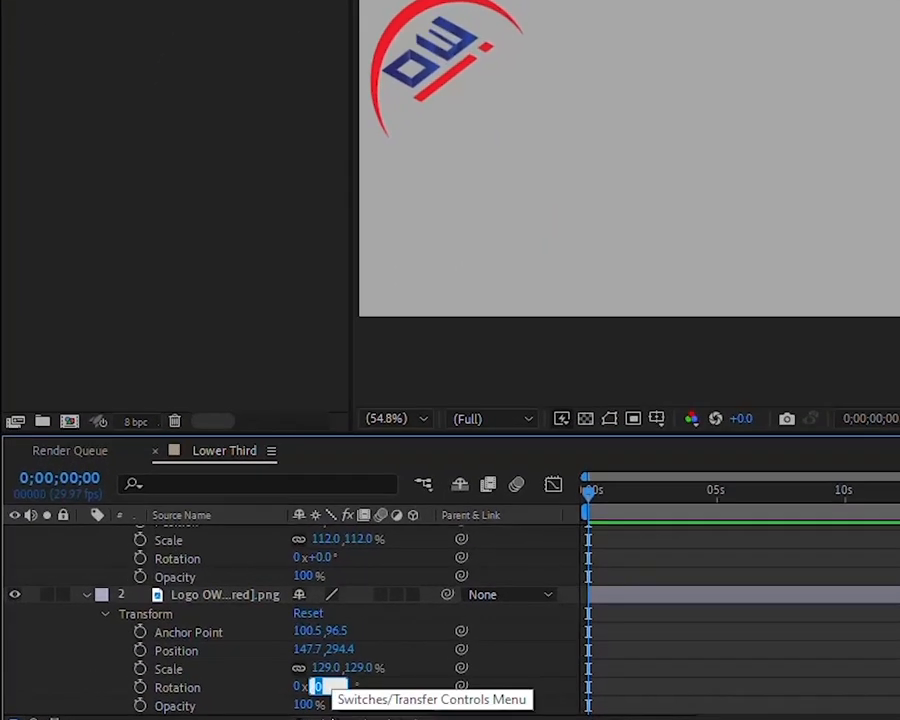
pyautogui.click(298, 688)
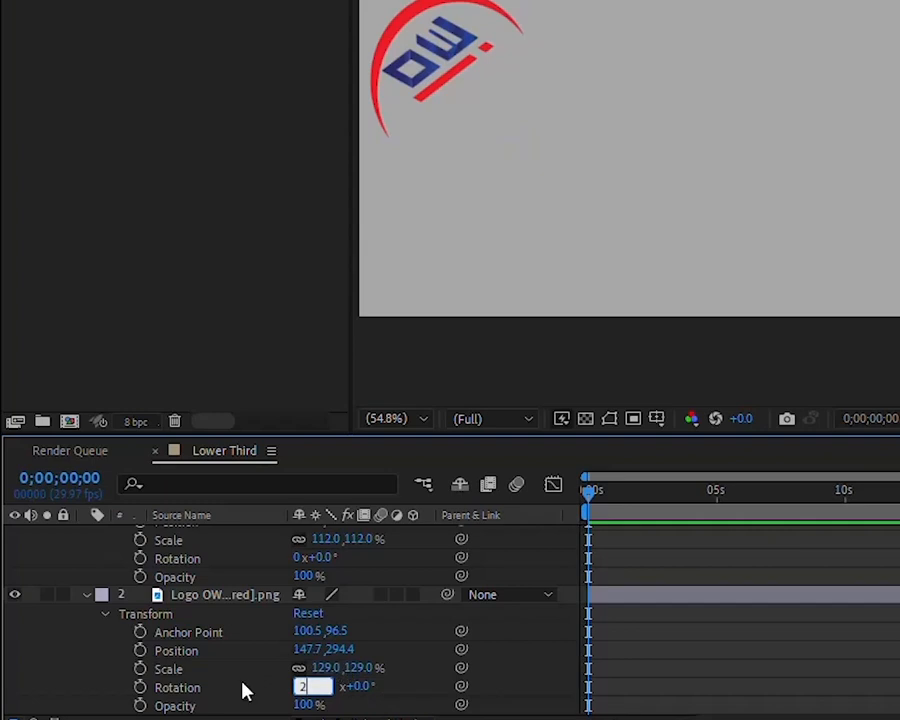
pyautogui.click(140, 687)
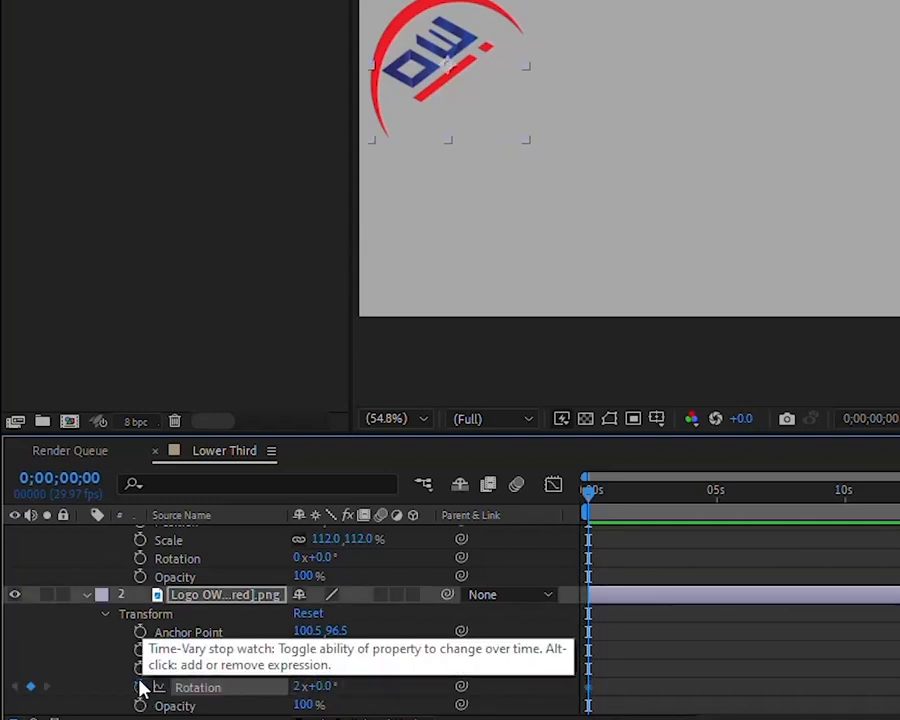
# Step: Keyframe the logo's Scale from 0% at the start to about 108% at 0;00;02;26
pyautogui.click(141, 669)
pyautogui.click(318, 668)
pyautogui.write('1')
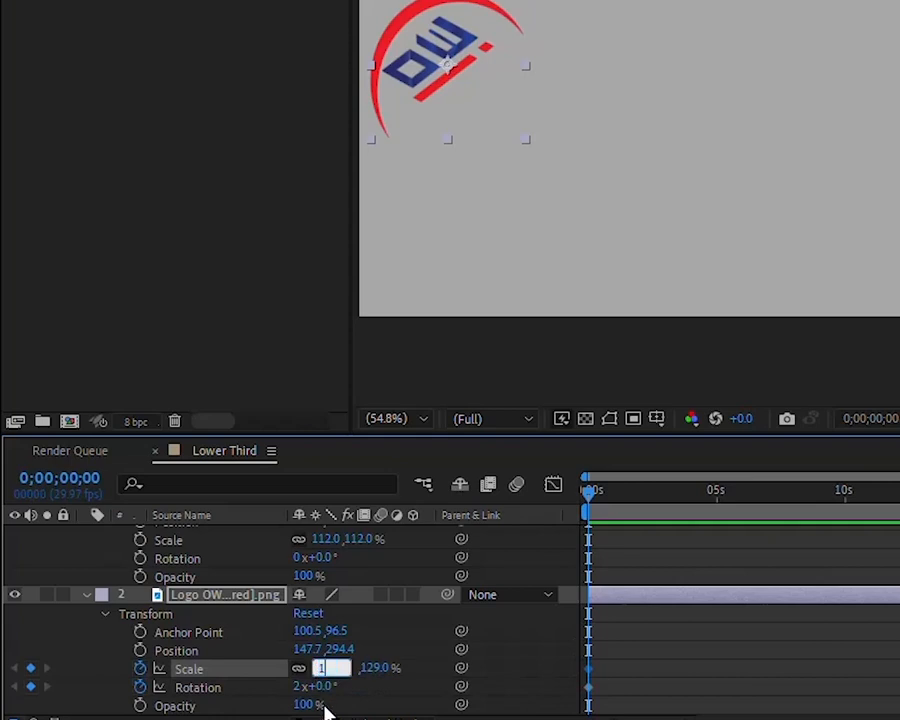
pyautogui.press('BackSpace')
pyautogui.write('0')
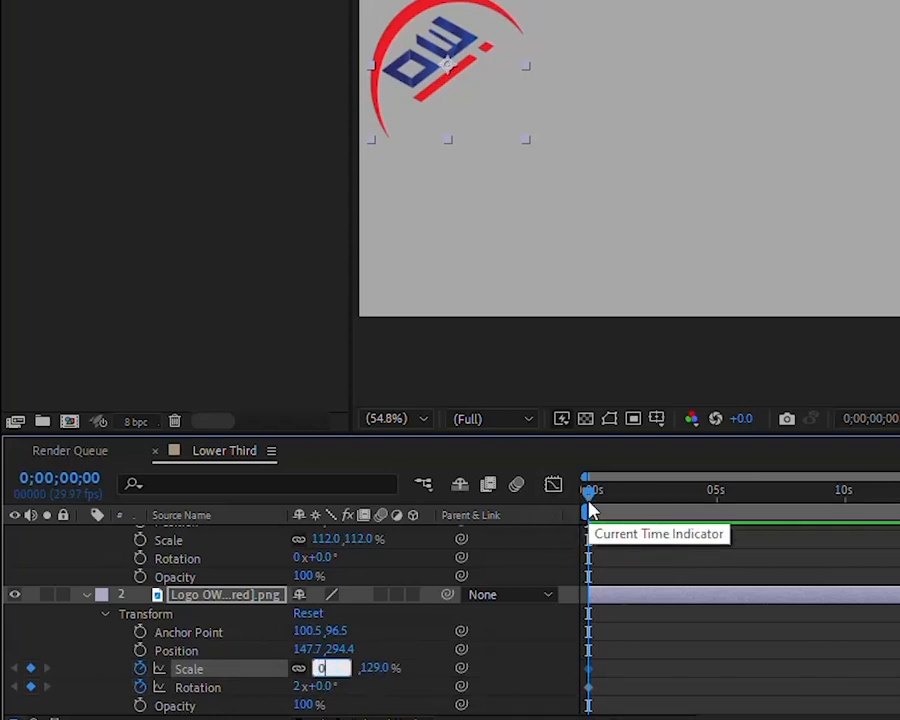
pyautogui.moveTo(588, 505); pyautogui.dragTo(658, 492)
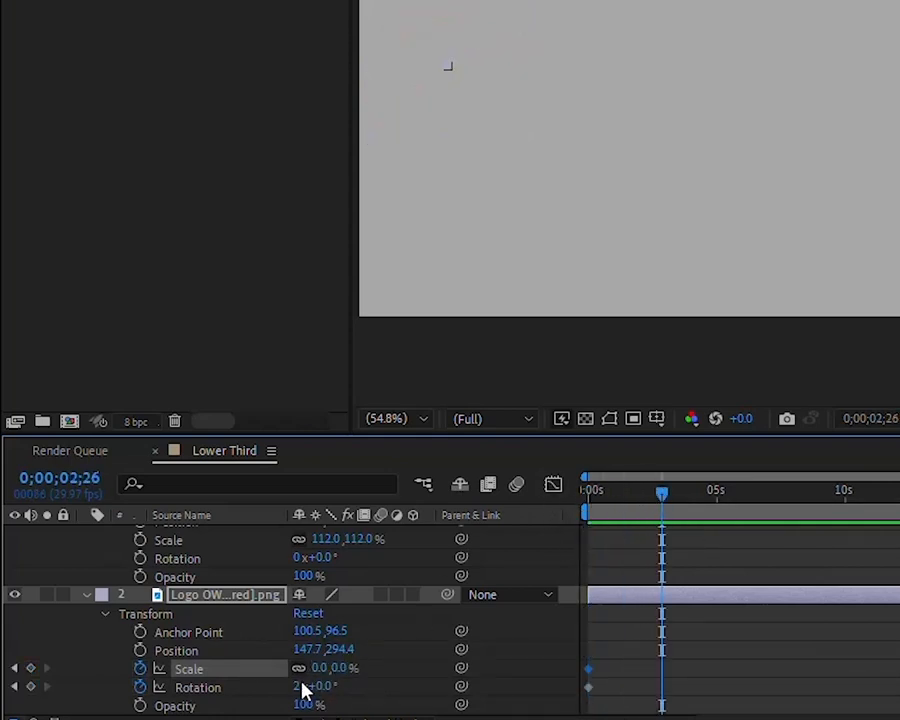
pyautogui.moveTo(318, 673); pyautogui.dragTo(416, 679)
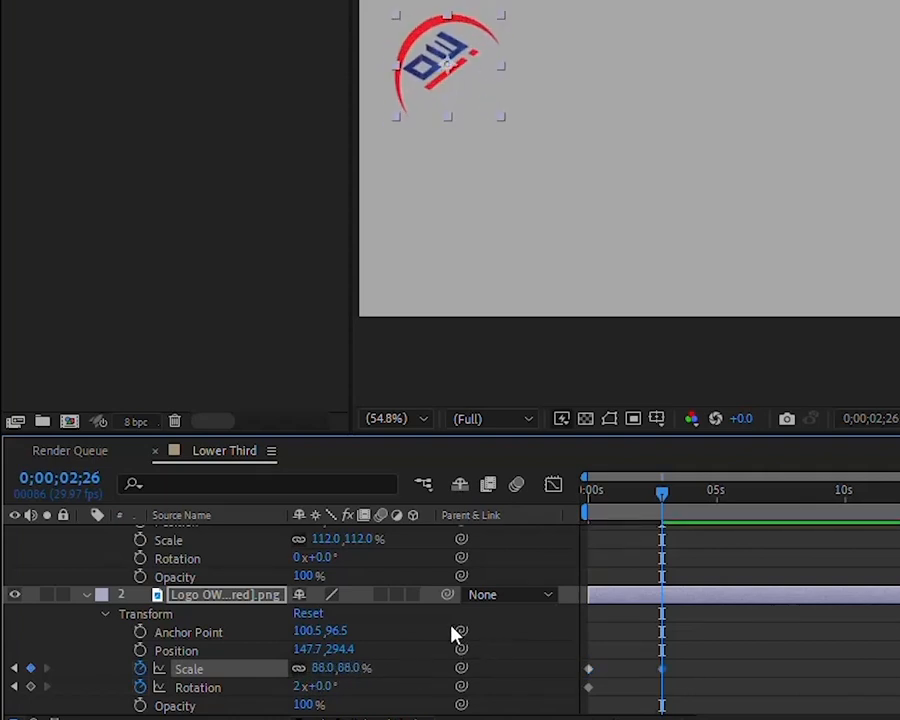
pyautogui.moveTo(325, 670); pyautogui.dragTo(346, 667)
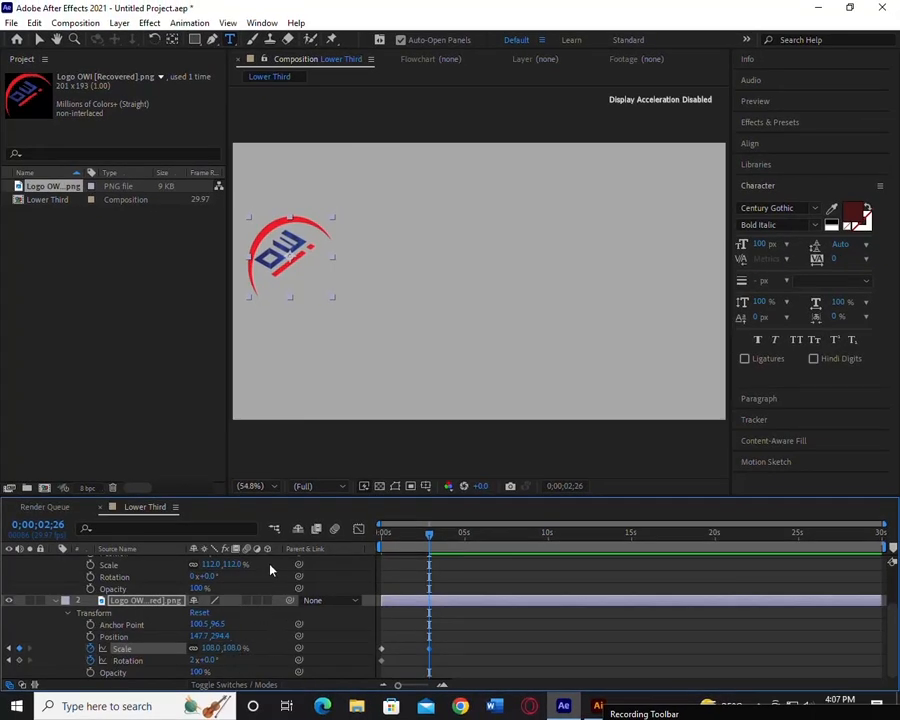
pyautogui.moveTo(429, 533); pyautogui.dragTo(357, 538)
# Step: Preview the scale-in and adjust the logo's rotation turns keyframes
pyautogui.press('space')
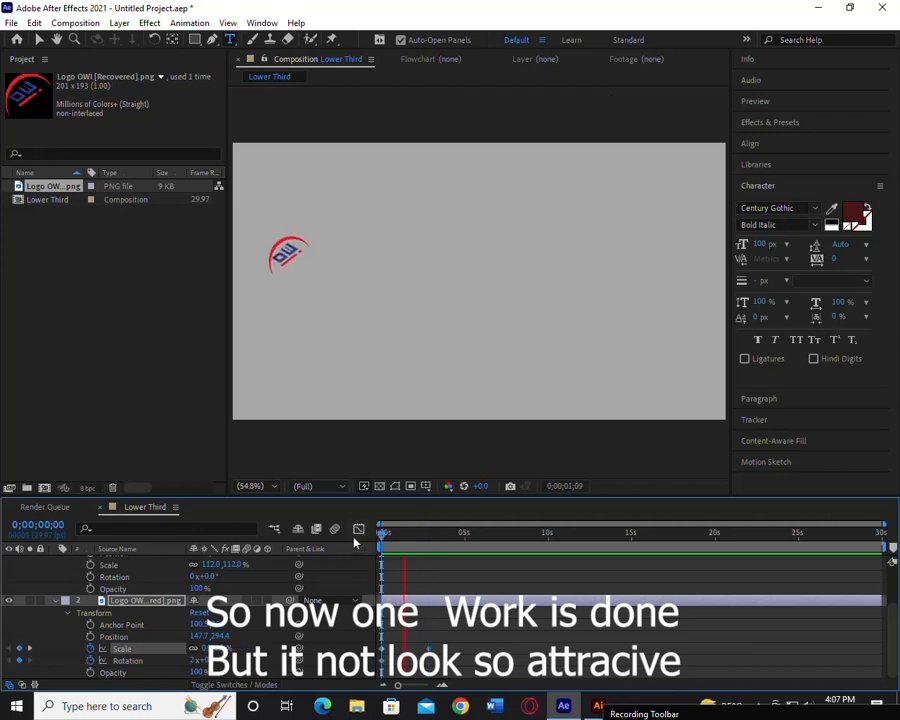
pyautogui.press('space')
pyautogui.moveTo(431, 535); pyautogui.dragTo(366, 537)
pyautogui.click(194, 661)
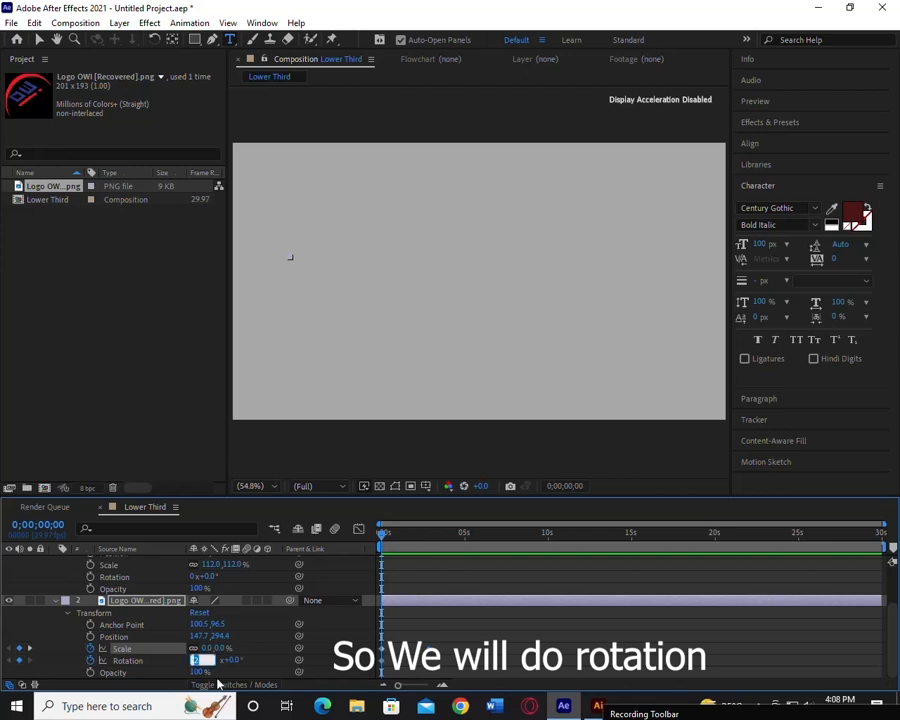
pyautogui.moveTo(384, 533)
pyautogui.mouseDown()
pyautogui.moveTo(425, 533)
pyautogui.moveTo(381, 533)
pyautogui.mouseUp()
pyautogui.click(196, 661)
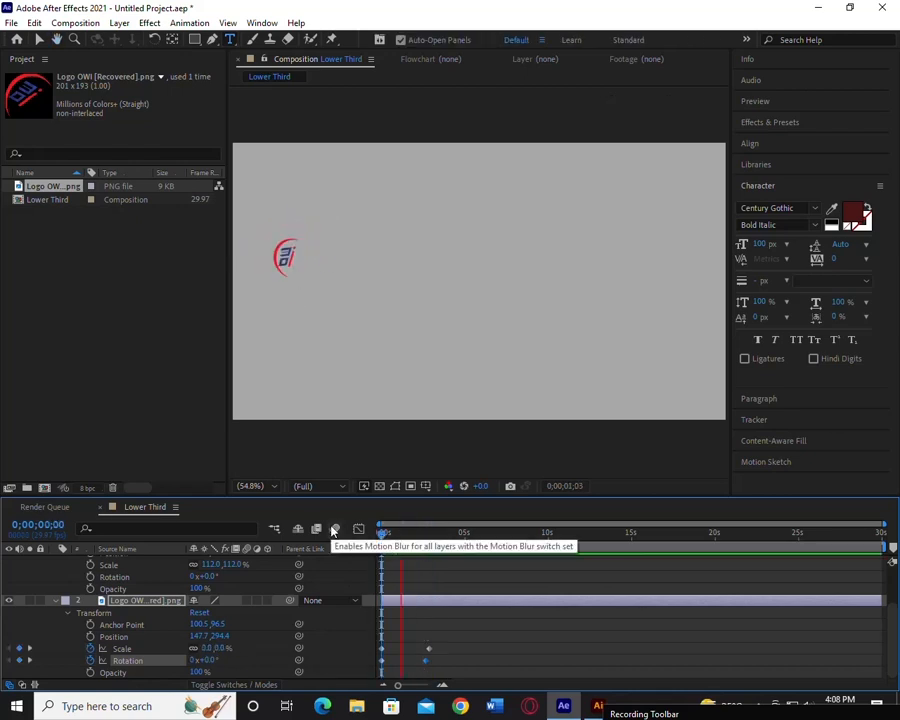
# Step: Replay the grow-and-spin, ending near 3.5 s, and show the scale and rotation curves
pyautogui.click(445, 533)
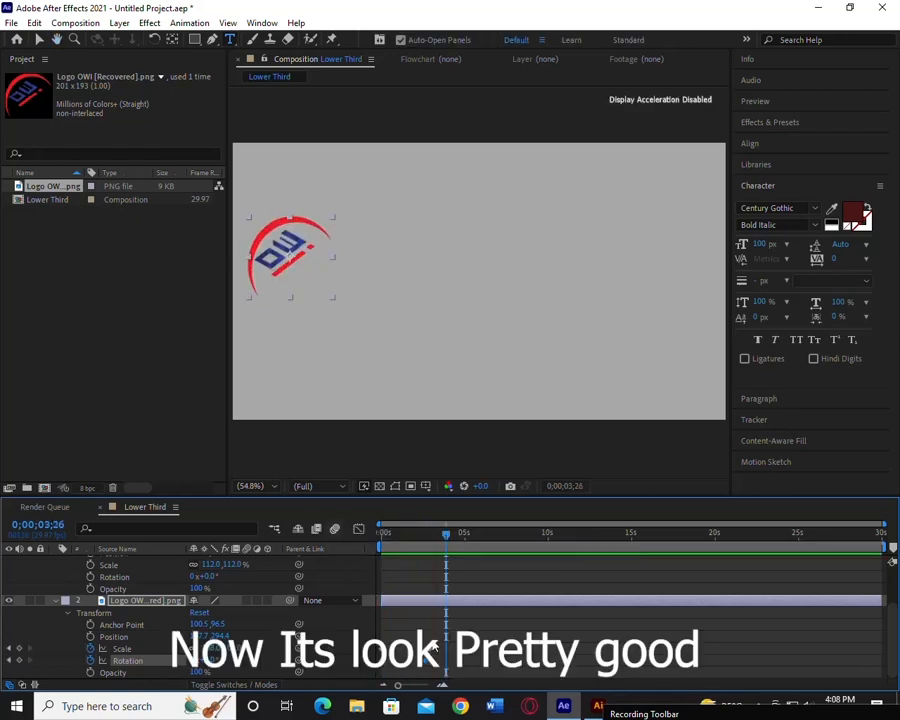
pyautogui.press('space')
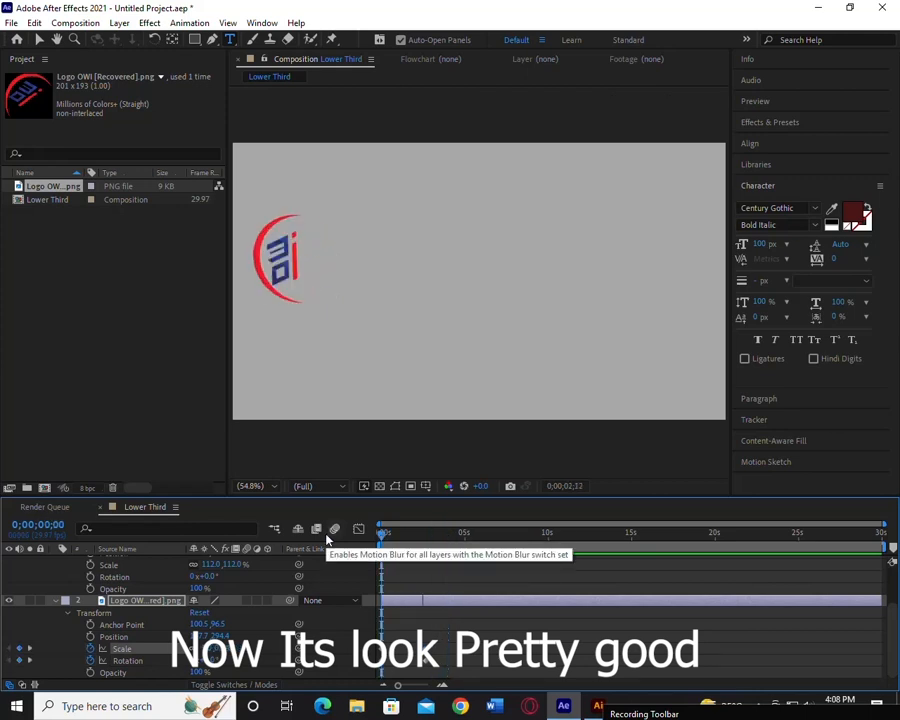
pyautogui.click(359, 530)
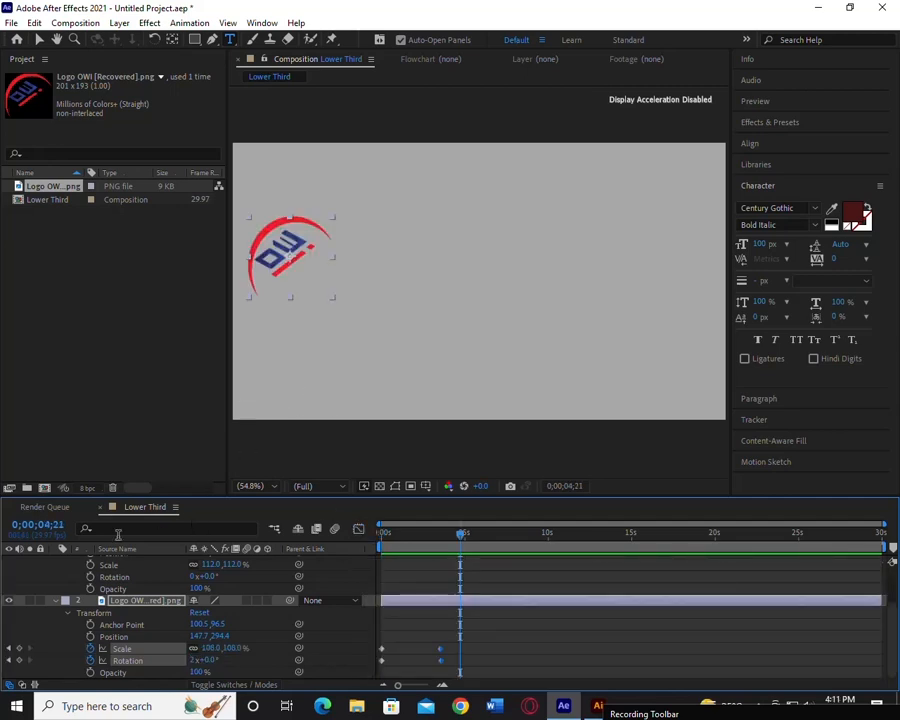
pyautogui.scroll(2, 60, 630)
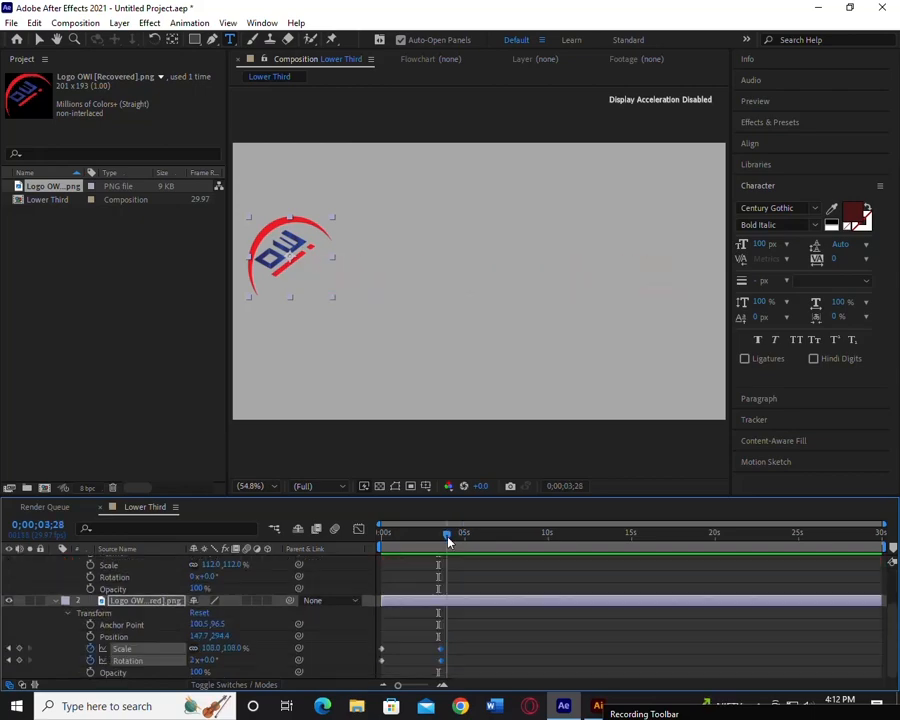
# Step: Keyframe the logo's Position at 217.1, 294.4 and slide it right to X 1194.7 by 12 s
pyautogui.click(90, 636)
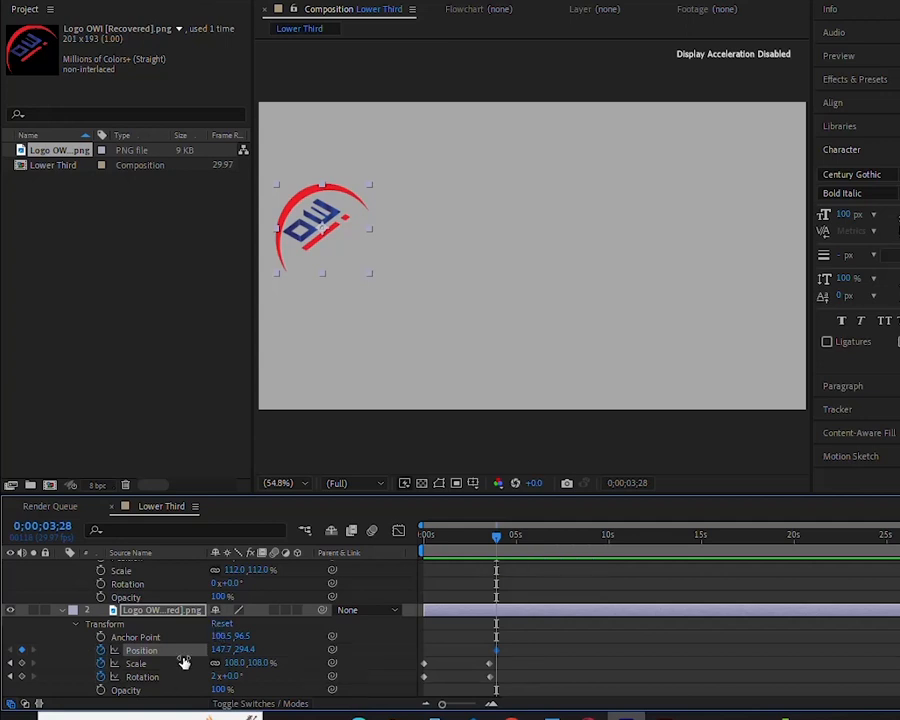
pyautogui.scroll(2, 70, 593)
pyautogui.scroll(-2, 143, 636)
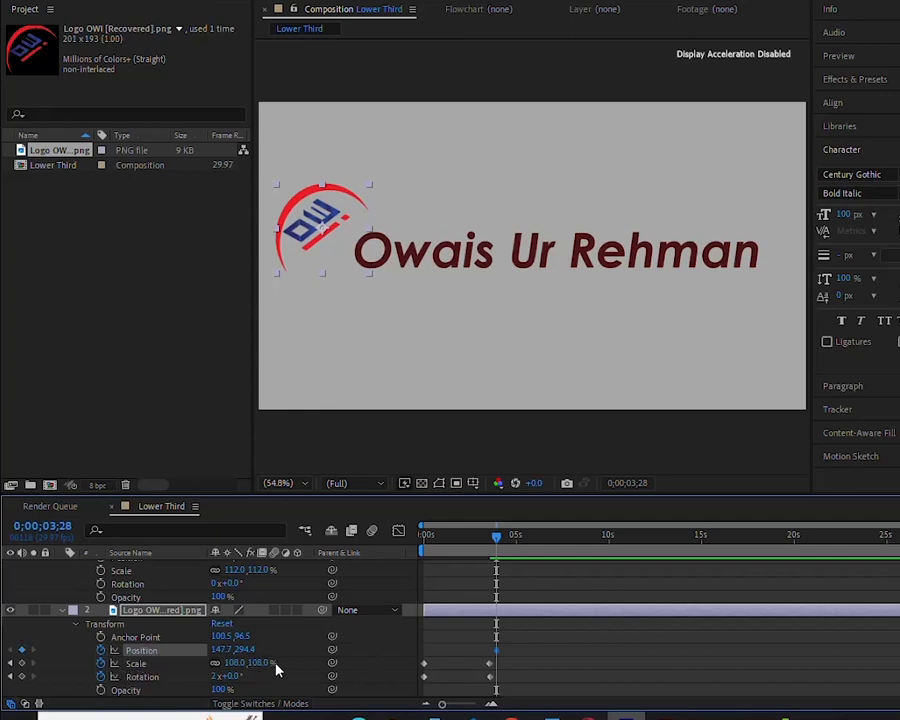
pyautogui.moveTo(503, 545); pyautogui.dragTo(651, 548)
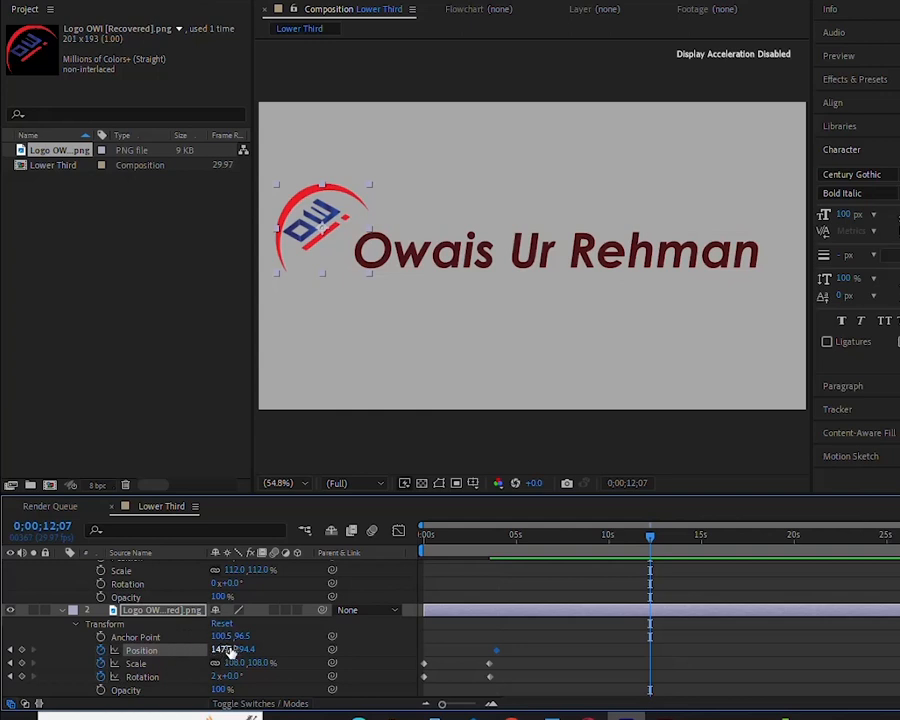
pyautogui.moveTo(219, 650); pyautogui.dragTo(826, 655)
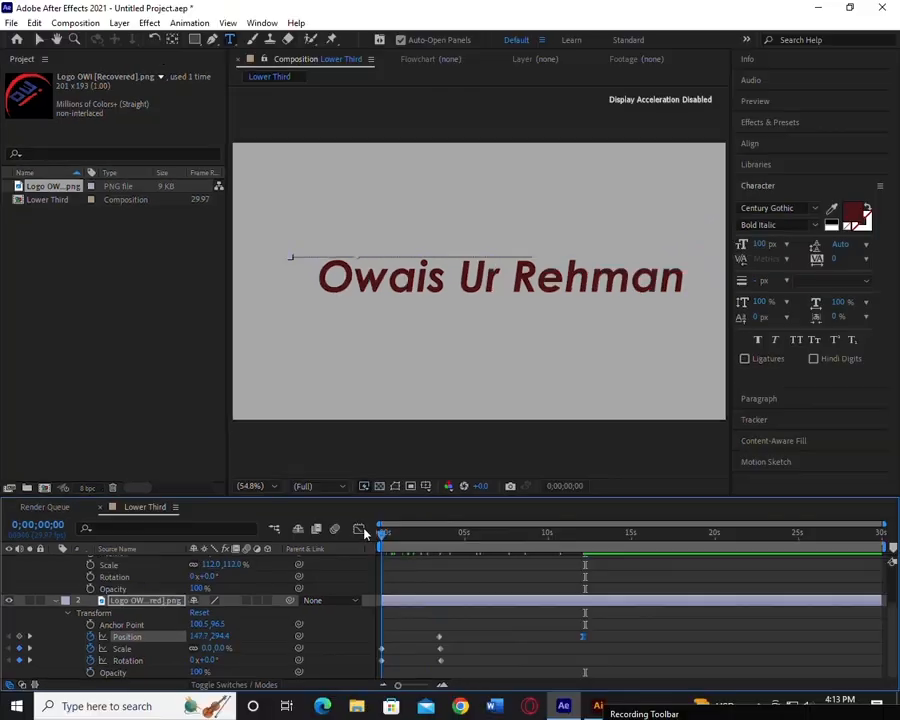
pyautogui.moveTo(378, 535); pyautogui.dragTo(448, 556)
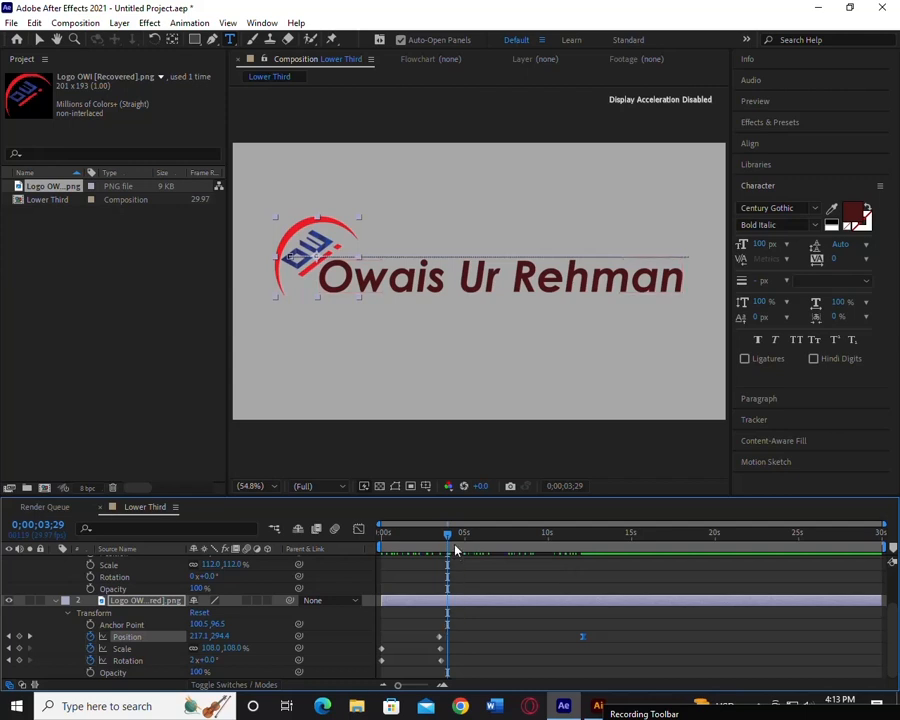
# Step: Show the logo's position speed graph and pull the end keyframe slightly earlier
pyautogui.moveTo(452, 537); pyautogui.dragTo(447, 535)
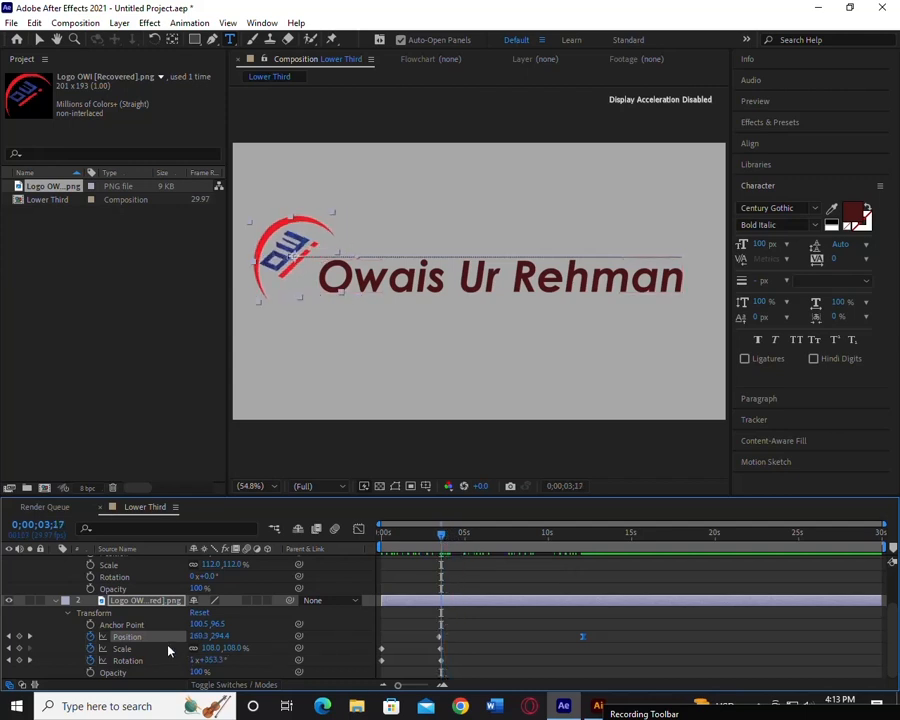
pyautogui.click(359, 529)
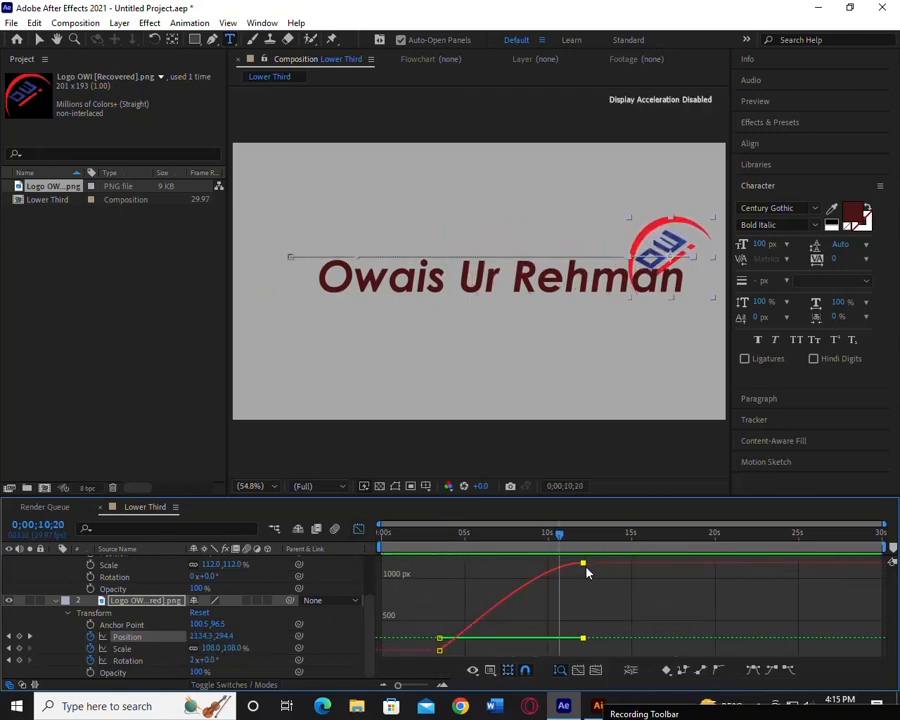
pyautogui.moveTo(588, 572); pyautogui.dragTo(407, 537)
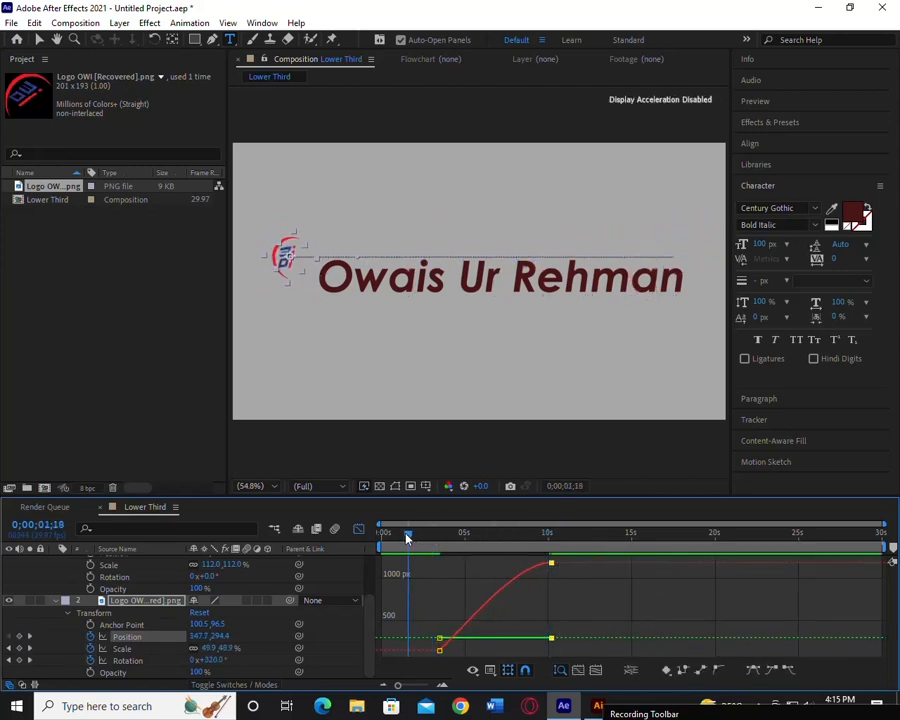
pyautogui.press('space')
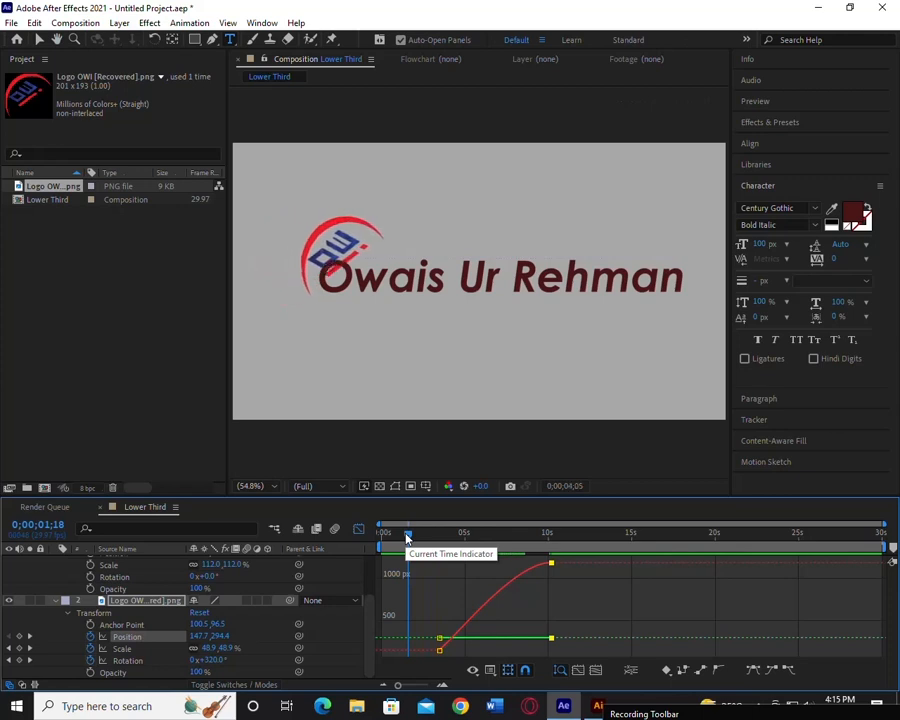
pyautogui.press('space')
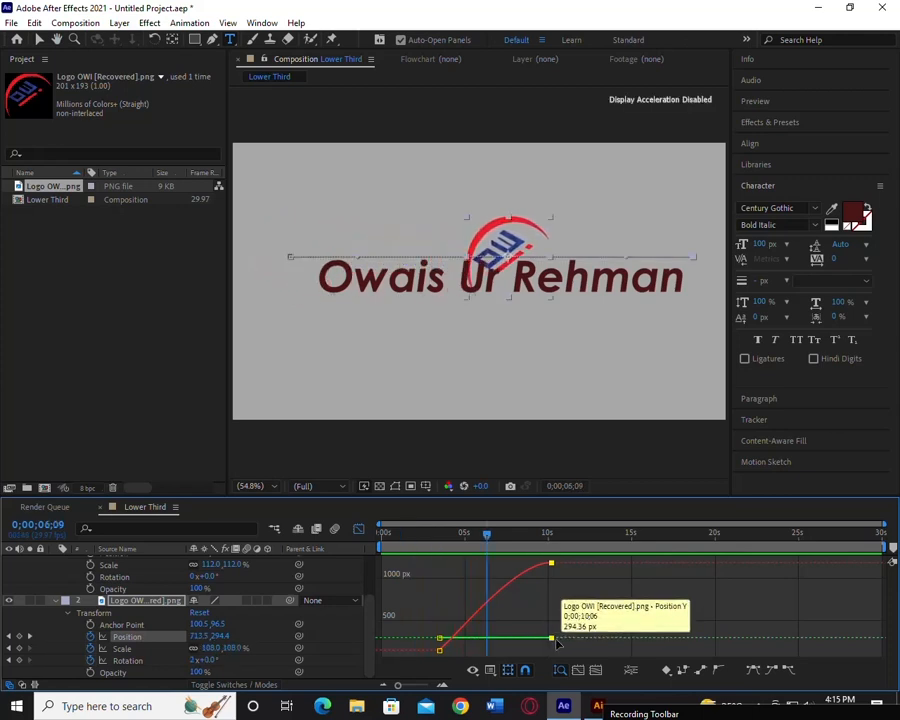
# Step: Move the end Position keyframes to about 0;00;07;01 and replay the preview
pyautogui.moveTo(556, 640); pyautogui.dragTo(508, 640)
pyautogui.click(481, 535)
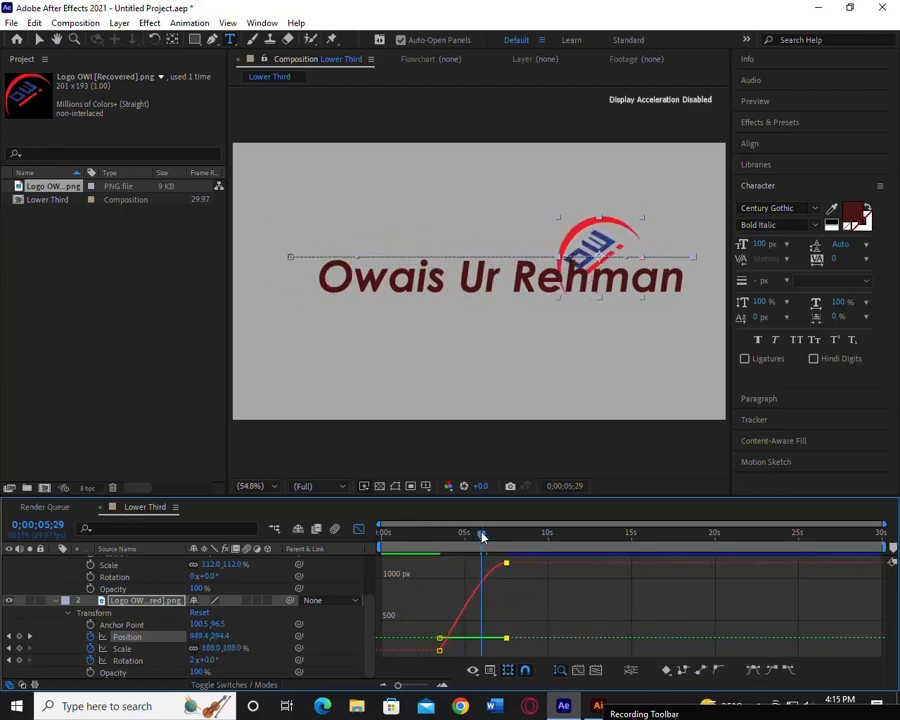
pyautogui.moveTo(481, 535); pyautogui.dragTo(424, 535)
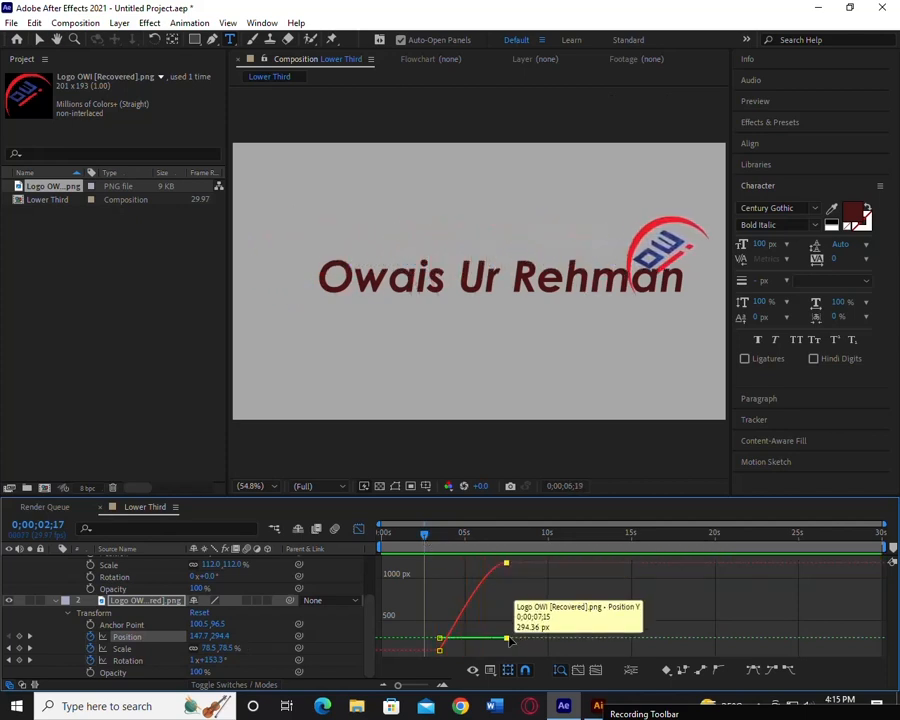
pyautogui.moveTo(508, 643)
pyautogui.mouseDown()
pyautogui.moveTo(484, 642)
pyautogui.moveTo(500, 642)
pyautogui.mouseUp()
pyautogui.click(473, 642)
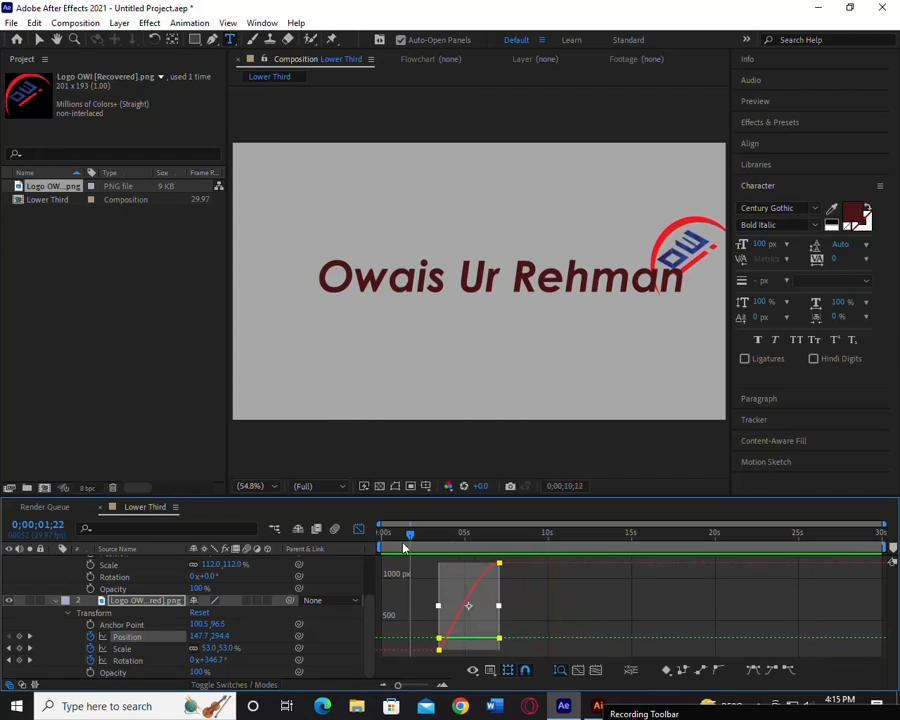
pyautogui.press('space')
pyautogui.press('space')
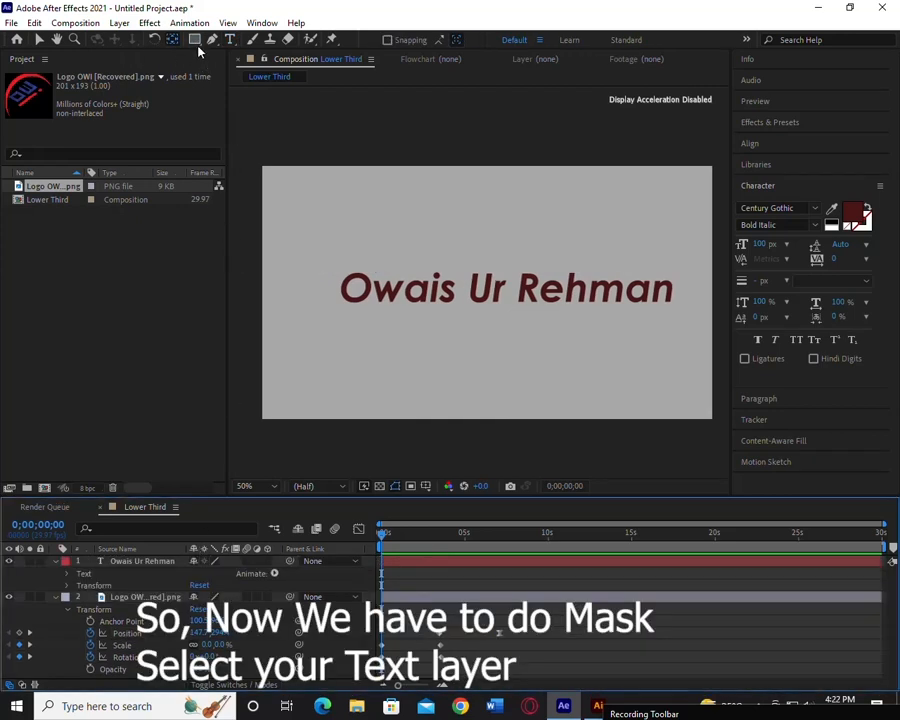
# Step: Draw a narrow rectangular Mask 1 at the name text's left edge and expand its properties
pyautogui.click(143, 561)
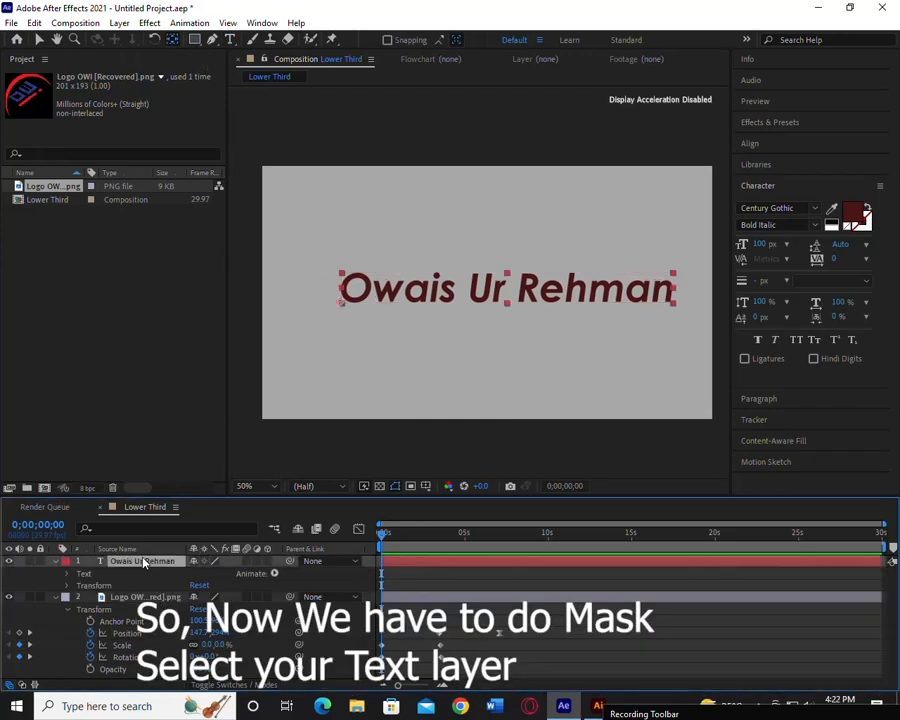
pyautogui.click(195, 39)
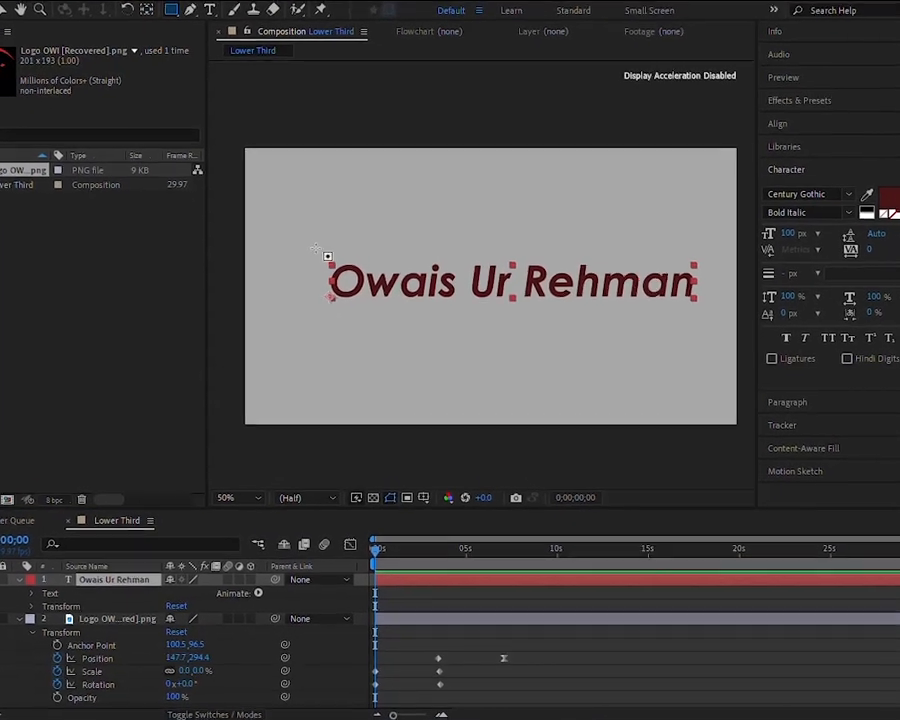
pyautogui.moveTo(309, 249); pyautogui.dragTo(310, 249)
pyautogui.moveTo(313, 300); pyautogui.dragTo(331, 323)
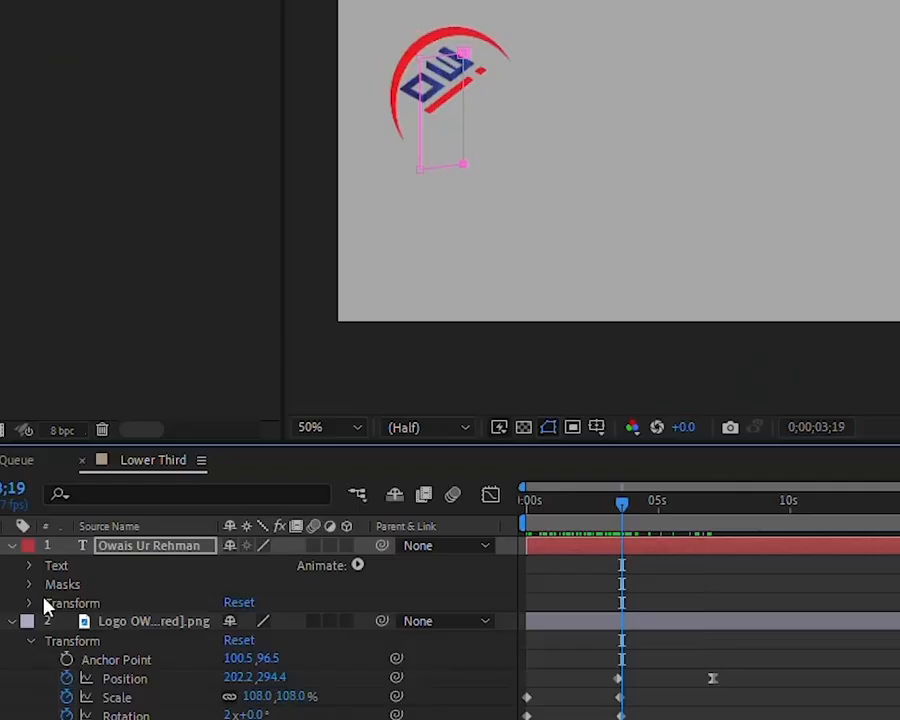
pyautogui.click(30, 584)
pyautogui.click(52, 603)
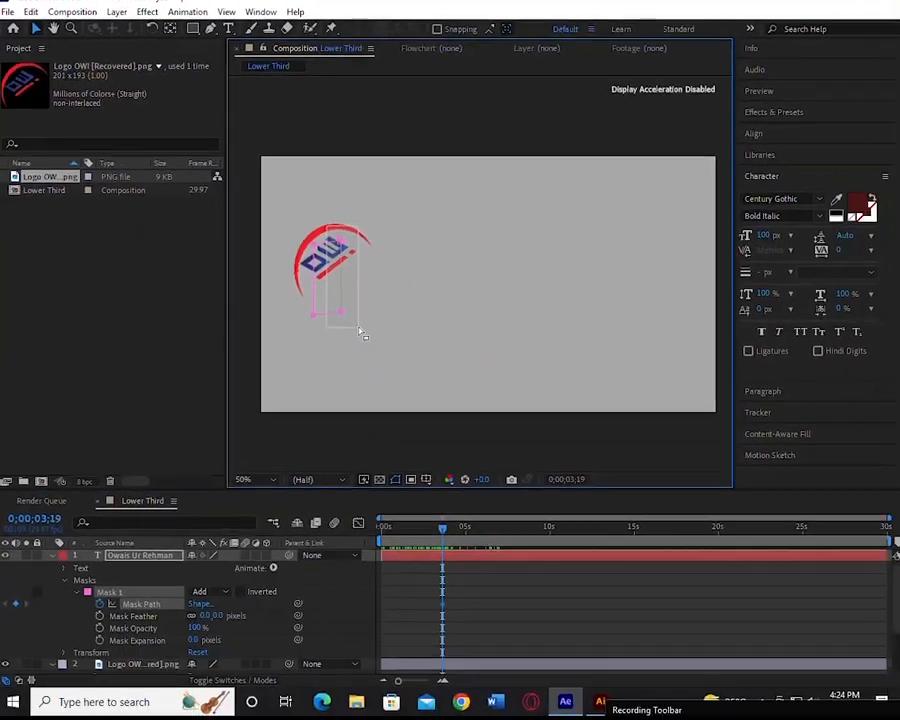
pyautogui.scroll(-2, 490, 573)
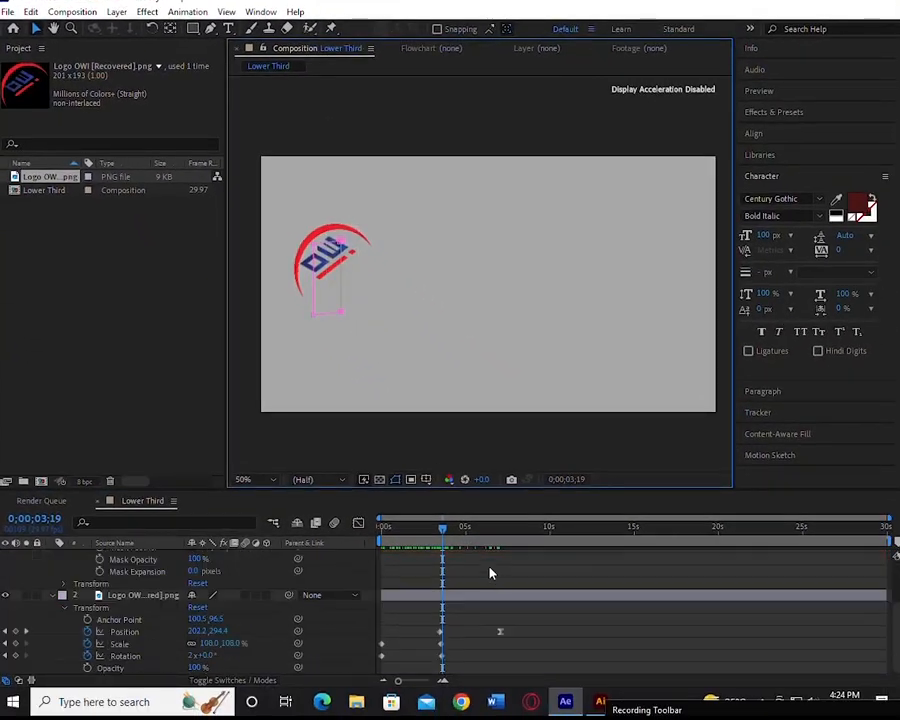
# Step: At about 7 s, widen Mask 1 past the text to reveal the whole name
pyautogui.moveTo(447, 545); pyautogui.dragTo(503, 555)
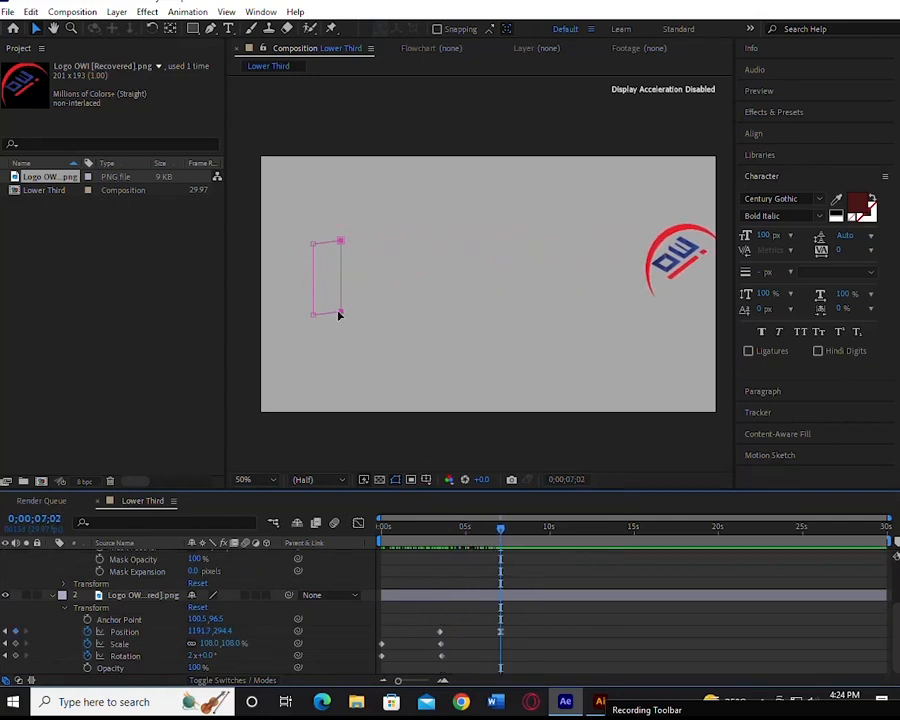
pyautogui.moveTo(339, 315); pyautogui.dragTo(682, 320)
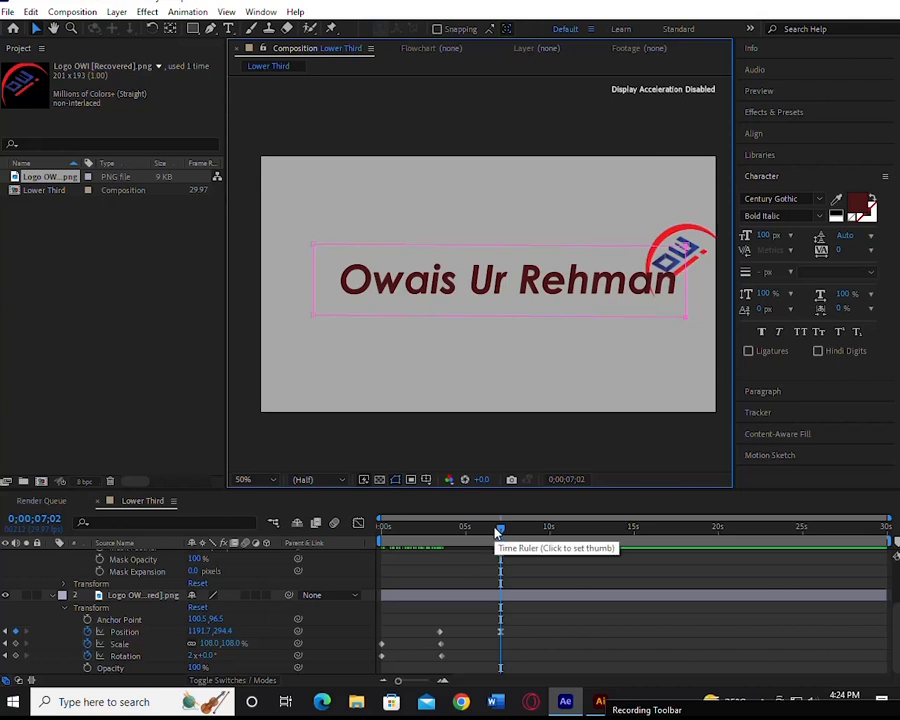
pyautogui.moveTo(499, 530); pyautogui.dragTo(374, 512)
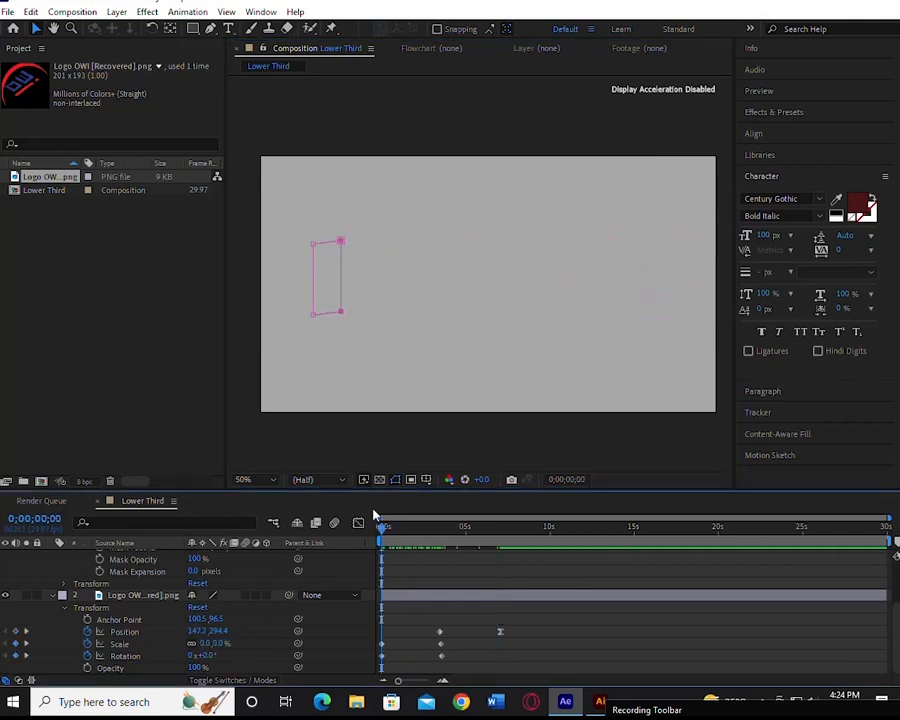
pyautogui.press('space')
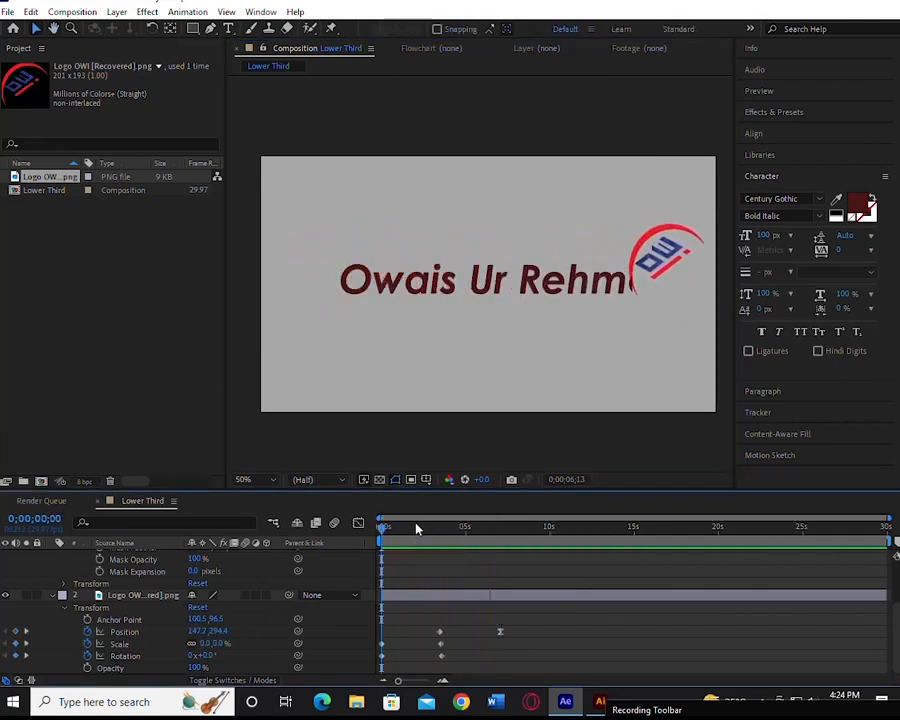
pyautogui.moveTo(418, 529); pyautogui.dragTo(522, 578)
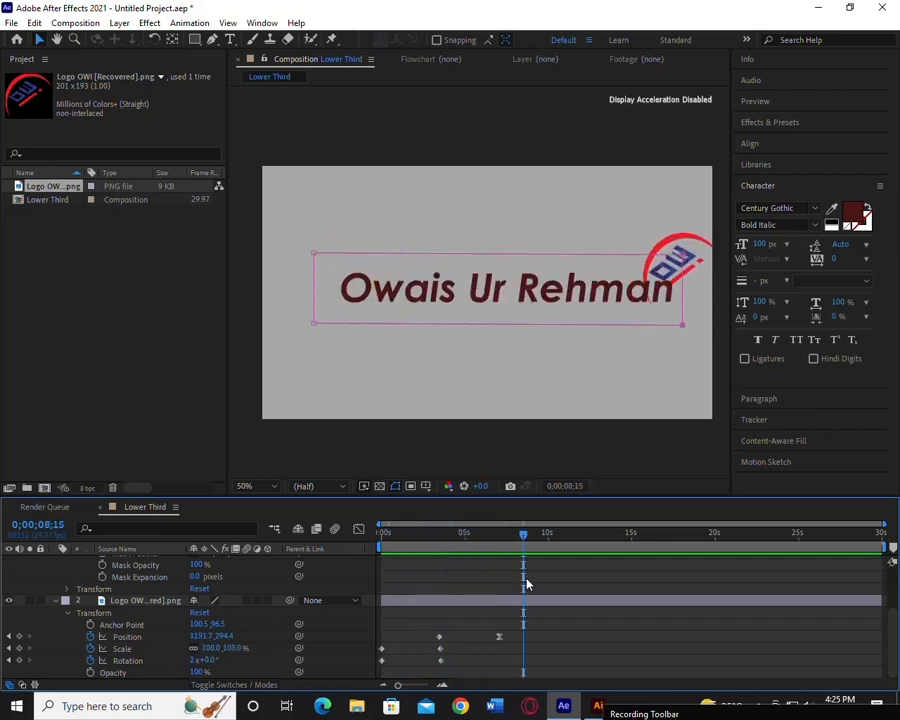
# Step: Replay the mask reveal from the start and collapse the name layer
pyautogui.press('Home')
pyautogui.press('space')
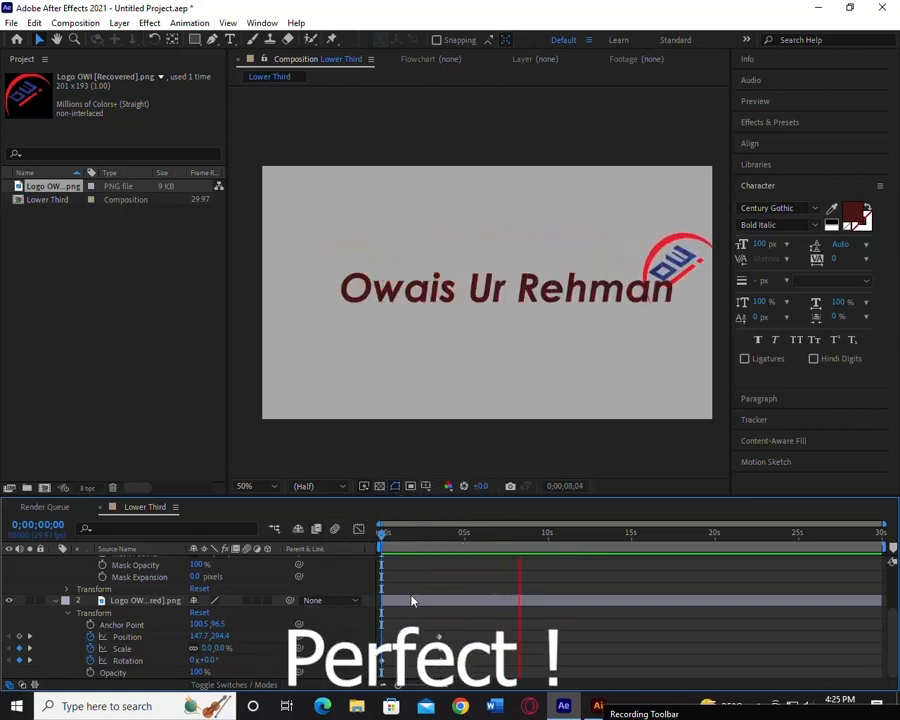
pyautogui.press('space')
pyautogui.moveTo(519, 538); pyautogui.dragTo(501, 542)
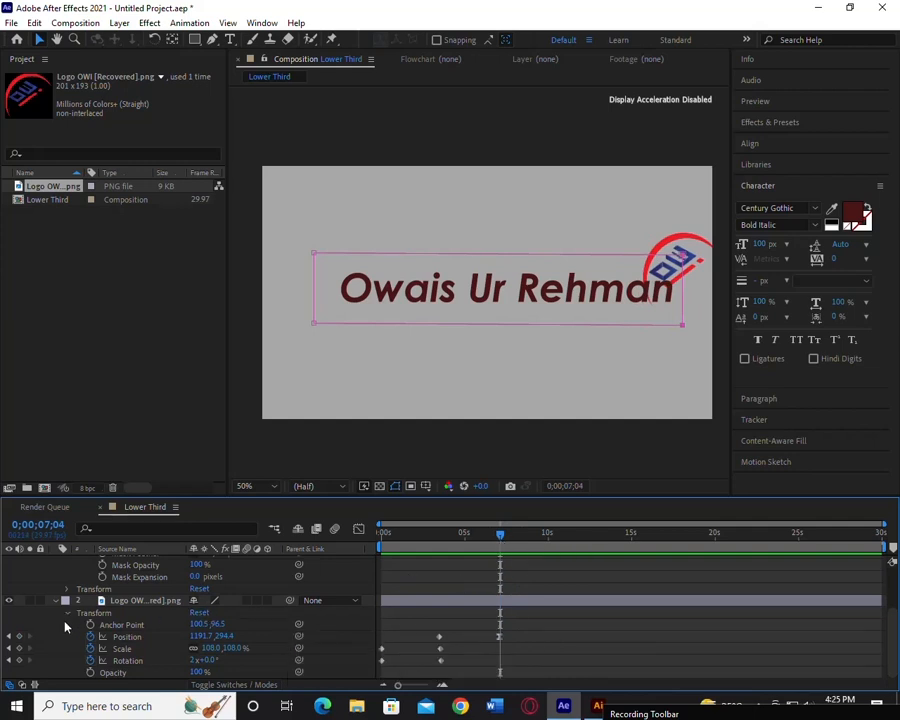
pyautogui.scroll(5, 64, 620)
pyautogui.click(55, 561)
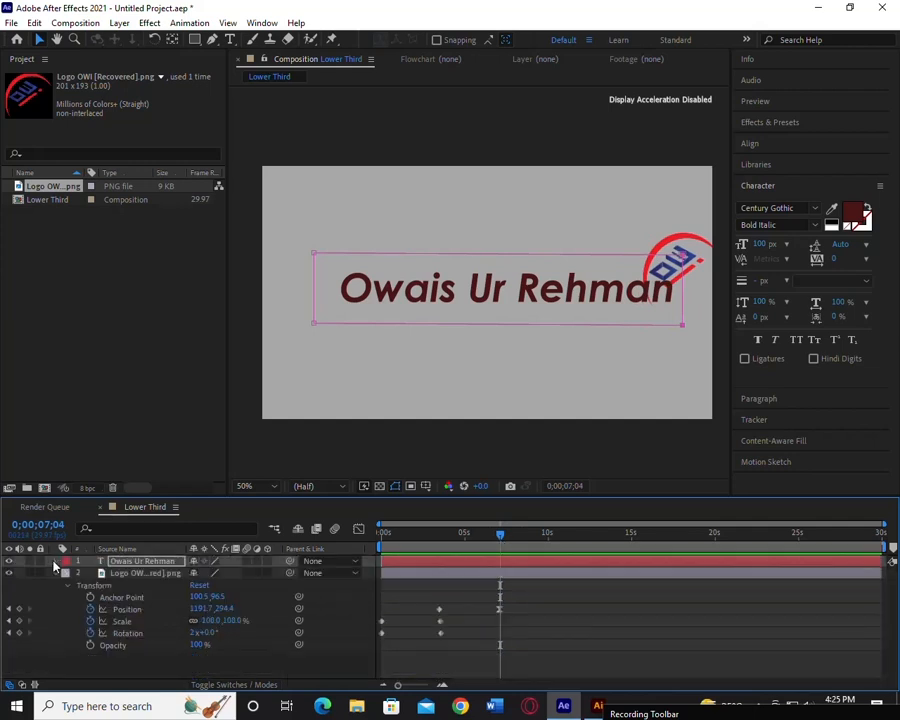
# Step: Pre-compose the name and logo layers into a comp named 'Lower Third'
pyautogui.click(55, 573)
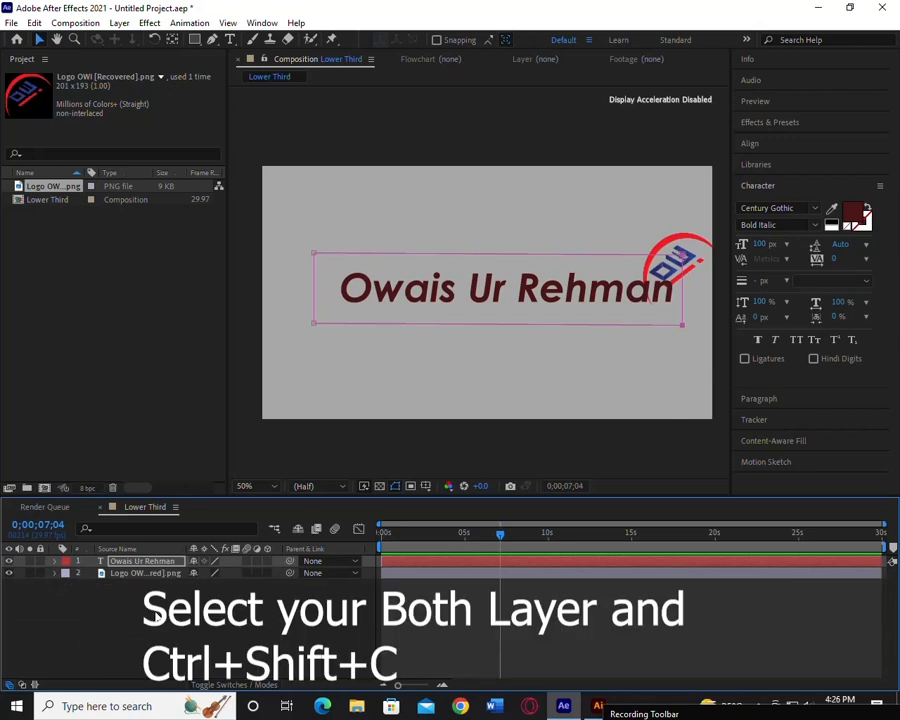
pyautogui.keyDown('ctrl'); pyautogui.click(140, 574); pyautogui.keyUp('ctrl')
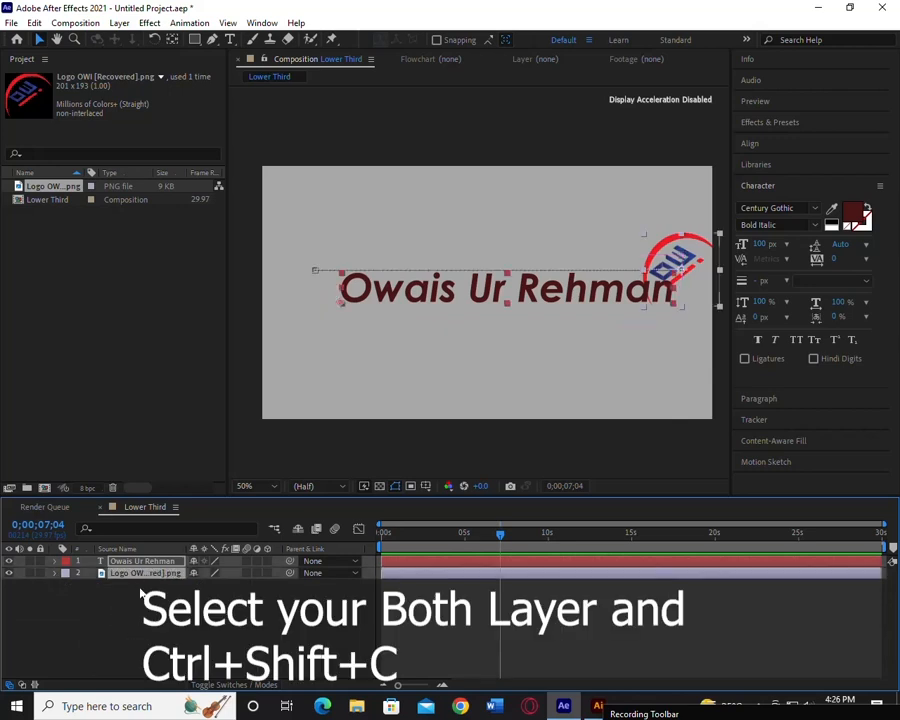
pyautogui.hotkey('ctrl', 'shift', 'c')
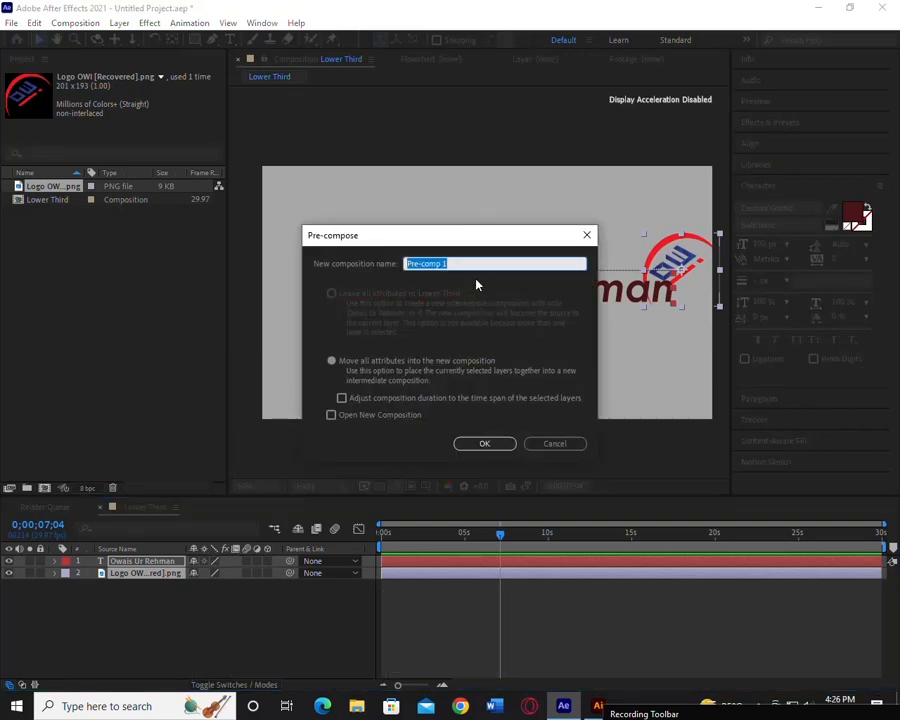
pyautogui.write('Lower Third')
pyautogui.click(487, 445)
# Step: Preview the animation and trim the Lower Third layer to end at 0;00;07;15
pyautogui.click(278, 635)
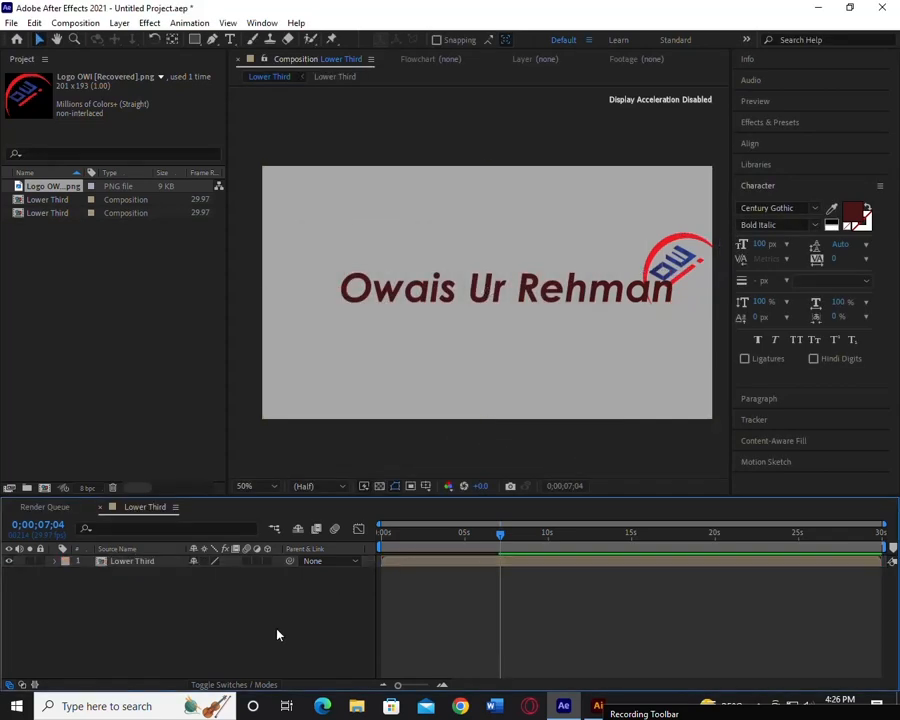
pyautogui.moveTo(497, 534); pyautogui.dragTo(357, 525)
pyautogui.press('space')
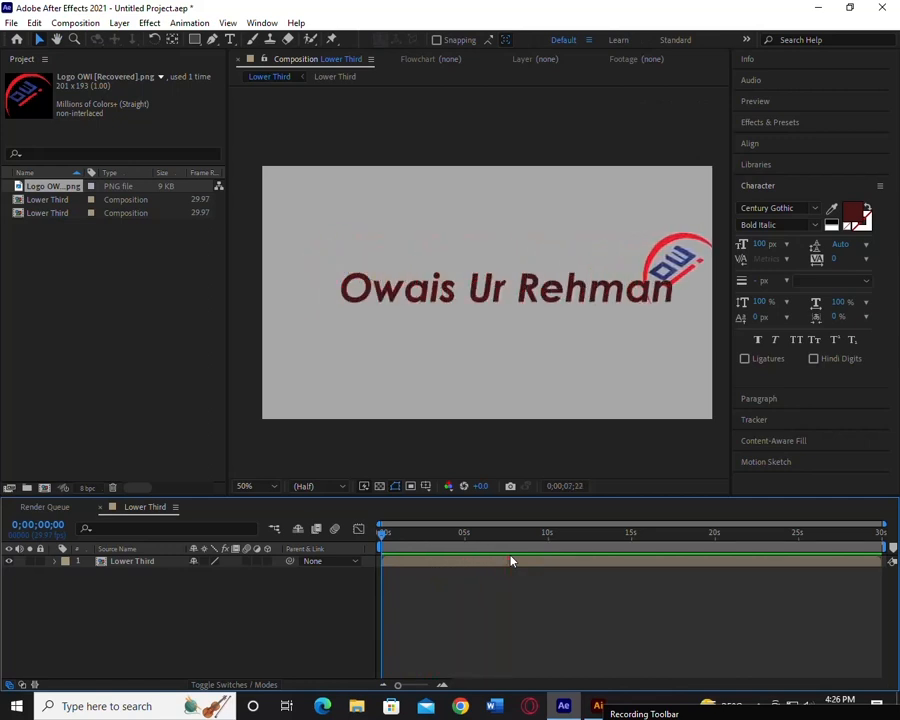
pyautogui.press('space')
pyautogui.moveTo(478, 531); pyautogui.dragTo(507, 524)
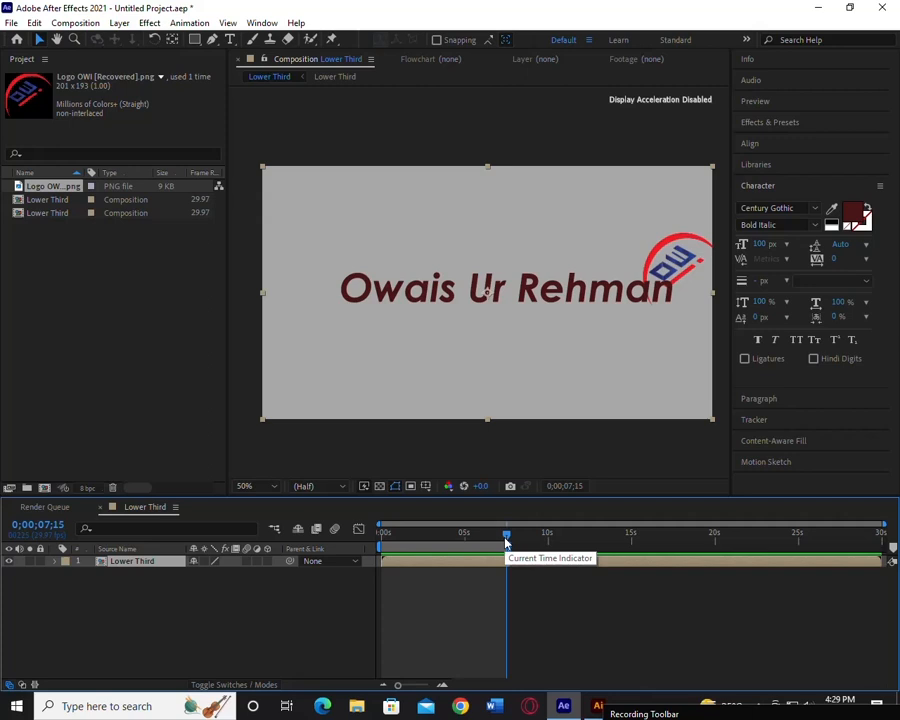
pyautogui.moveTo(887, 561); pyautogui.dragTo(507, 561)
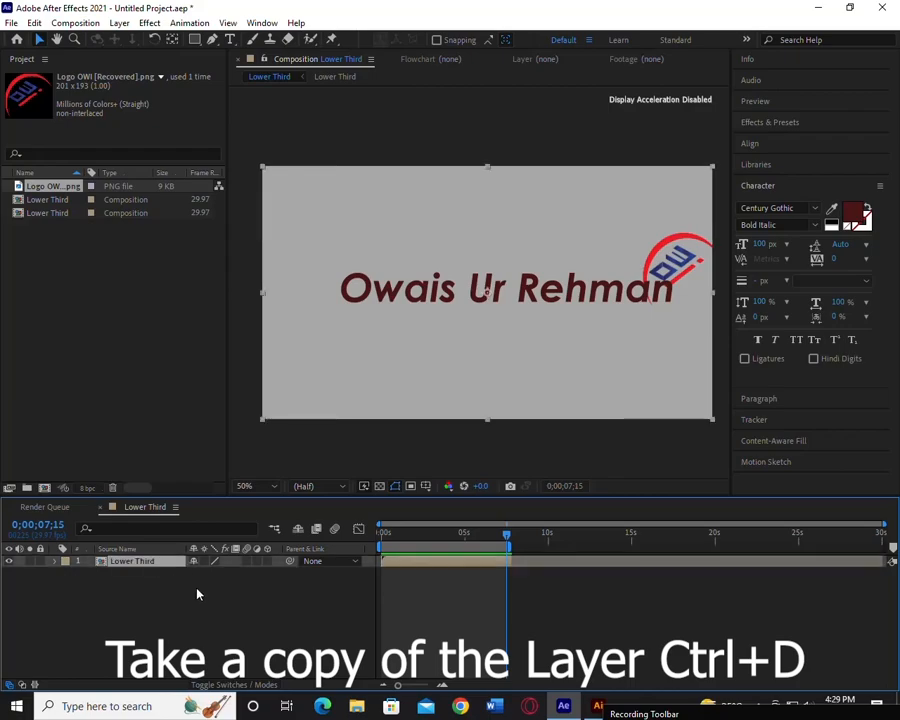
# Step: Duplicate the Lower Third layer and time-reverse the copy
pyautogui.hotkey('ctrl', 'd')
pyautogui.rightClick(425, 562)
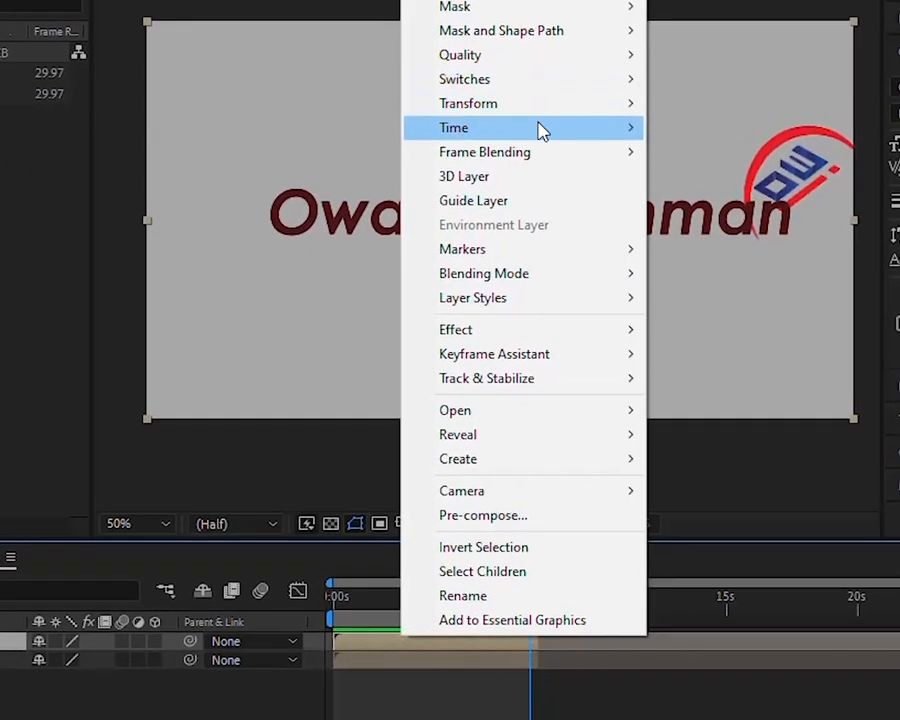
pyautogui.moveTo(591, 178)
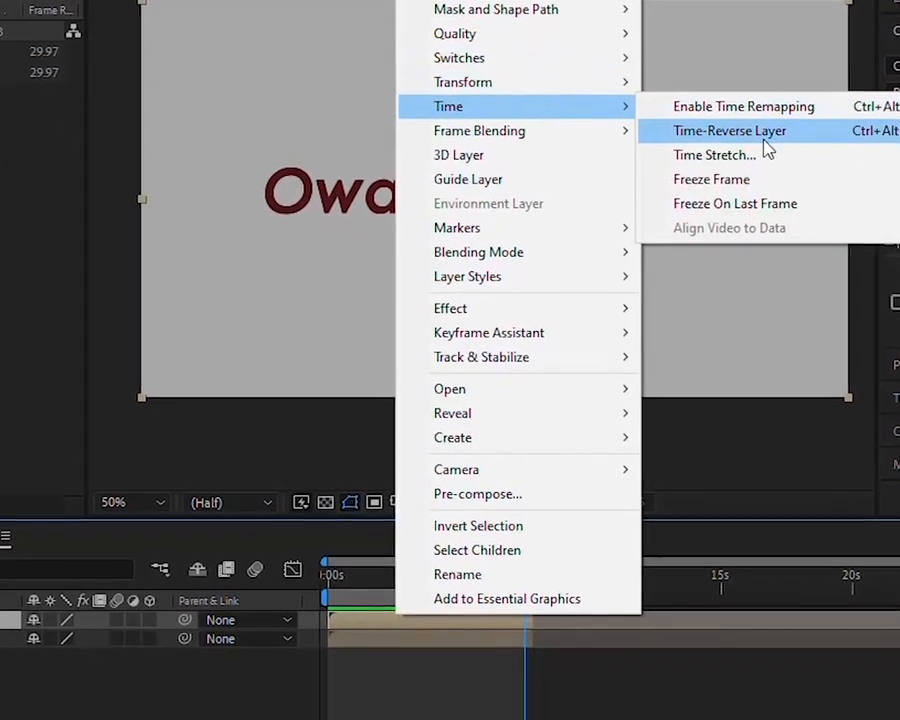
pyautogui.click(765, 145)
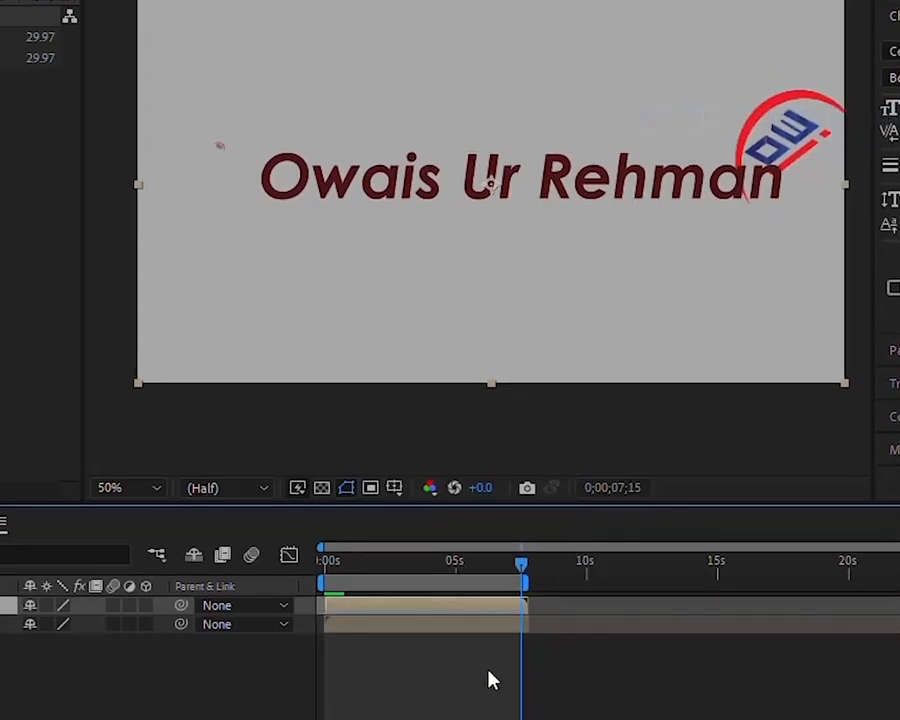
# Step: Start the reversed copy at 0;00;07;15 and extend the work area to about 15 s
pyautogui.moveTo(400, 605); pyautogui.dragTo(607, 604)
pyautogui.moveTo(520, 570); pyautogui.dragTo(665, 566)
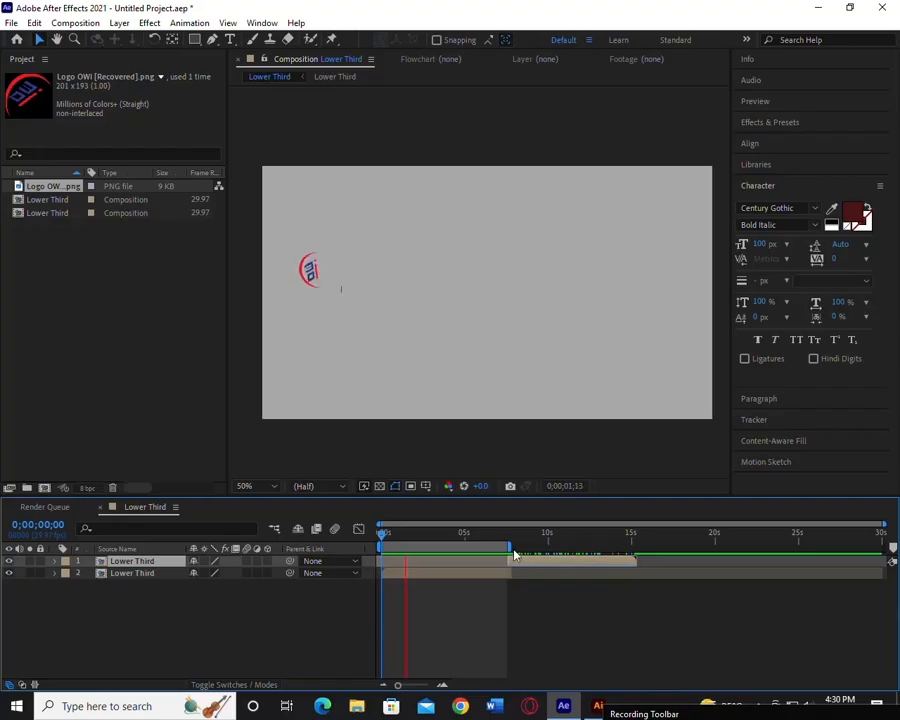
pyautogui.moveTo(512, 549); pyautogui.dragTo(631, 551)
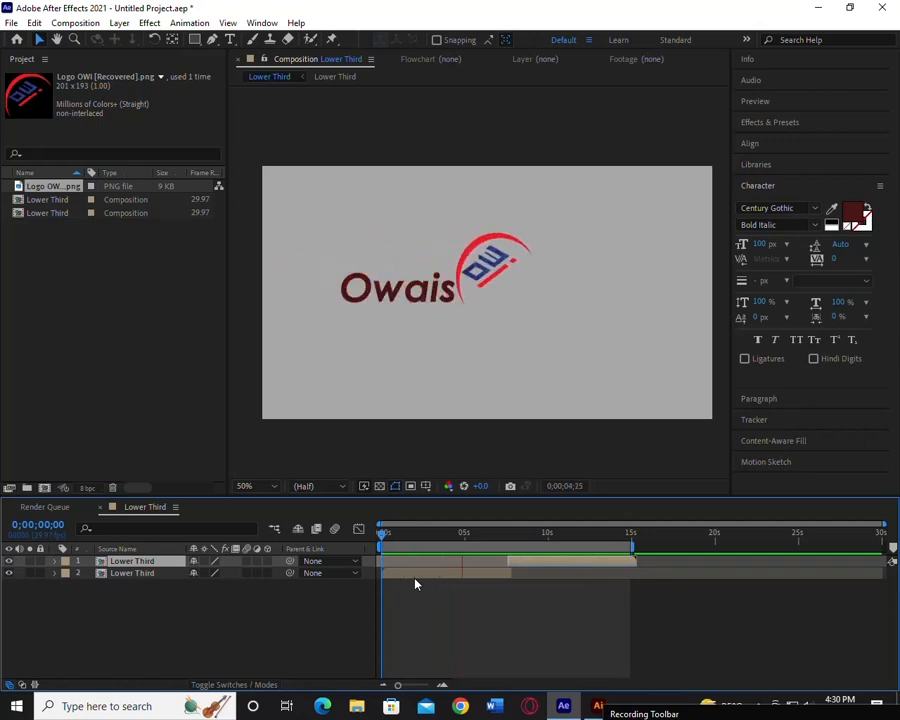
# Step: Resize the Lower Third comp to about 1227 × 407 px with live preview, then replay it from the start
pyautogui.click(477, 533)
pyautogui.hotkey('ctrl', 'k')
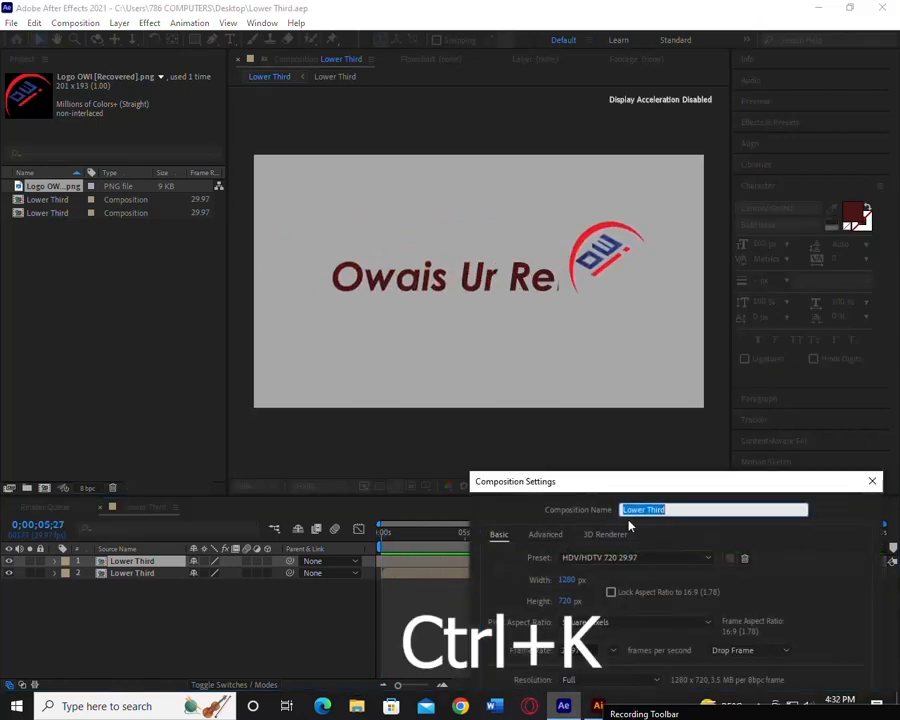
pyautogui.moveTo(568, 598); pyautogui.dragTo(586, 597)
pyautogui.moveTo(617, 482); pyautogui.dragTo(621, 204)
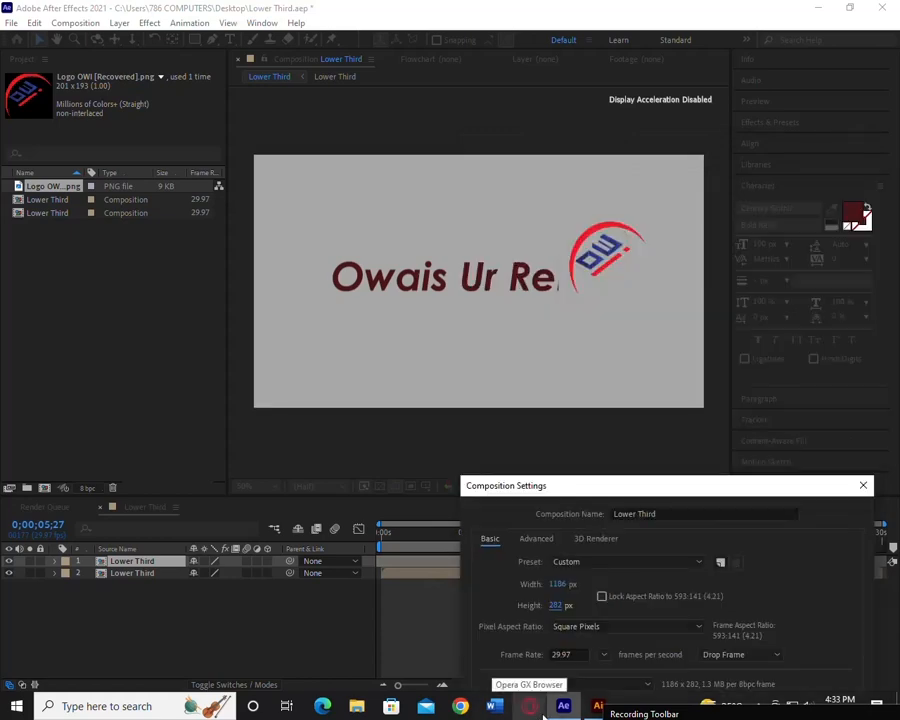
pyautogui.moveTo(684, 484); pyautogui.dragTo(664, 426)
pyautogui.click(556, 623)
pyautogui.moveTo(580, 540)
pyautogui.mouseDown()
pyautogui.moveTo(596, 549)
pyautogui.moveTo(586, 556)
pyautogui.mouseUp()
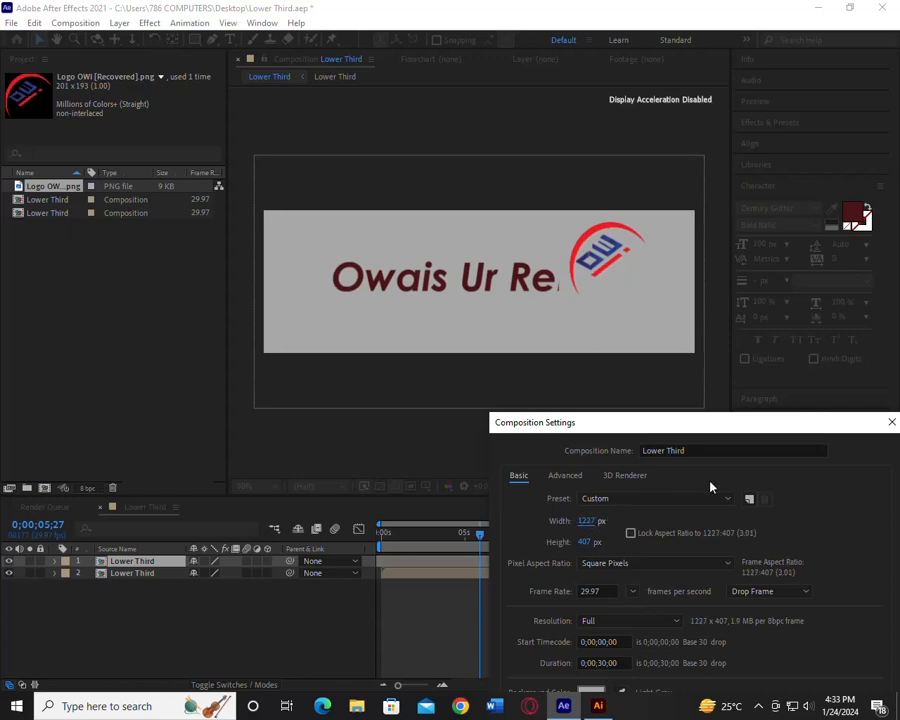
pyautogui.moveTo(786, 430); pyautogui.dragTo(725, 274)
pyautogui.click(725, 622)
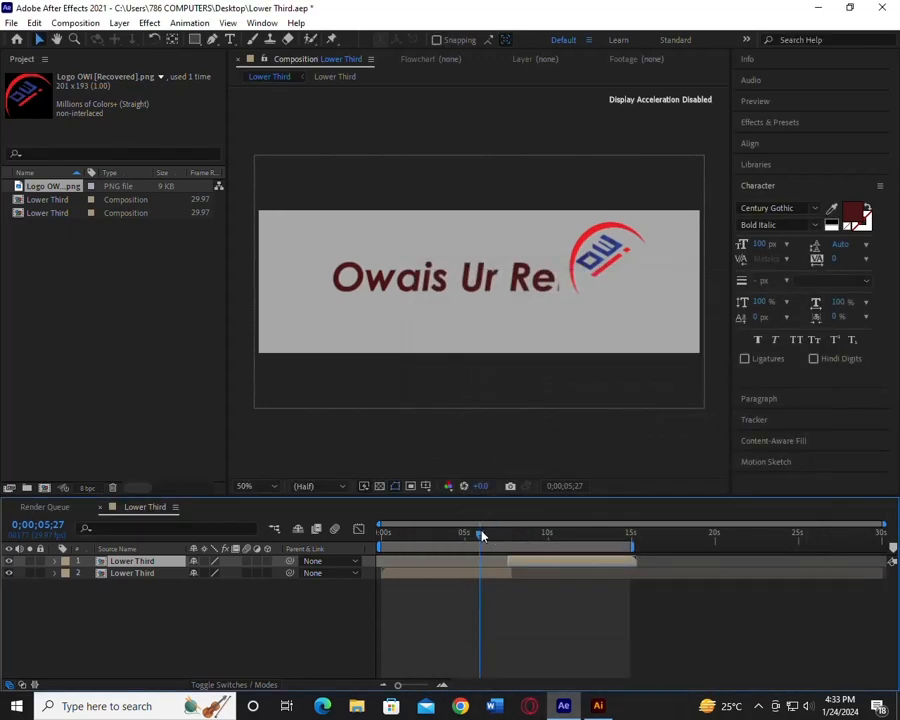
pyautogui.moveTo(481, 537); pyautogui.dragTo(382, 537)
pyautogui.press('space')
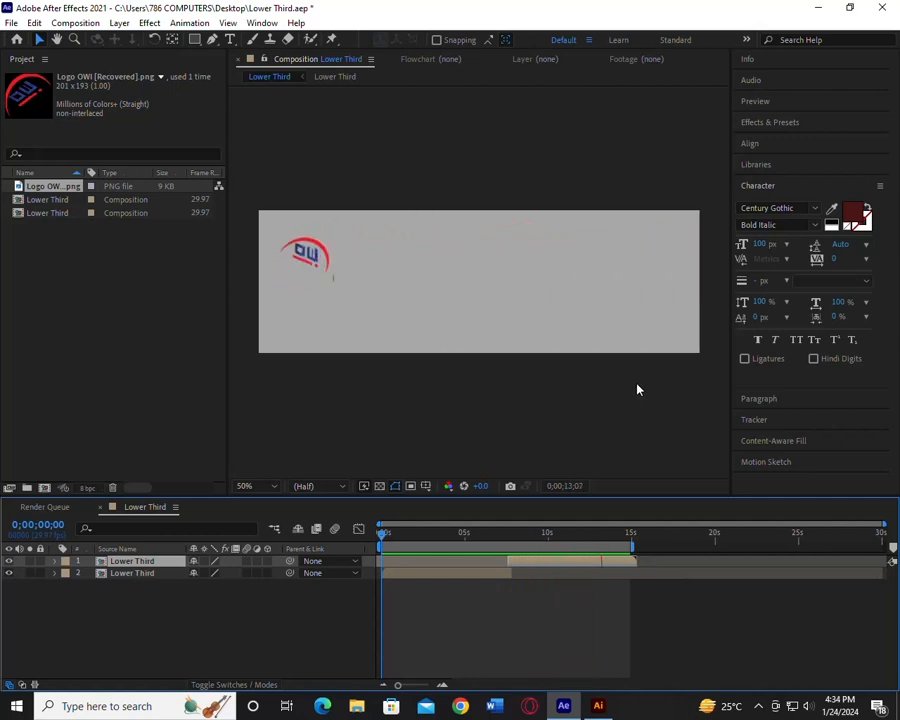
# Step: Add Lower Third to the render queue and set its output format to QuickTime
pyautogui.scroll(-3, 635, 398)
pyautogui.scroll(1, 634, 400)
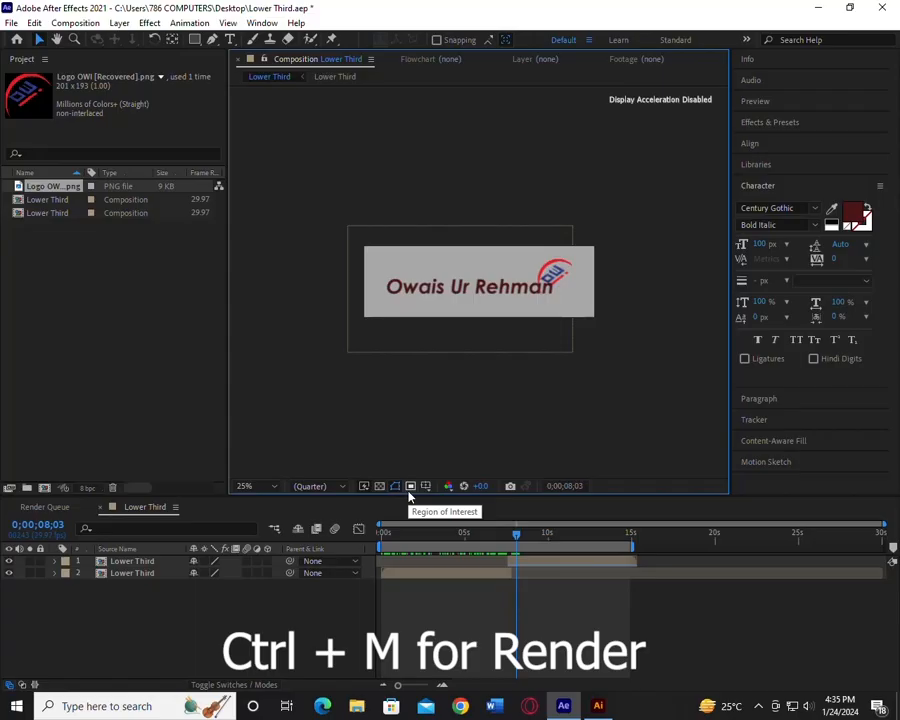
pyautogui.hotkey('ctrl', 'm')
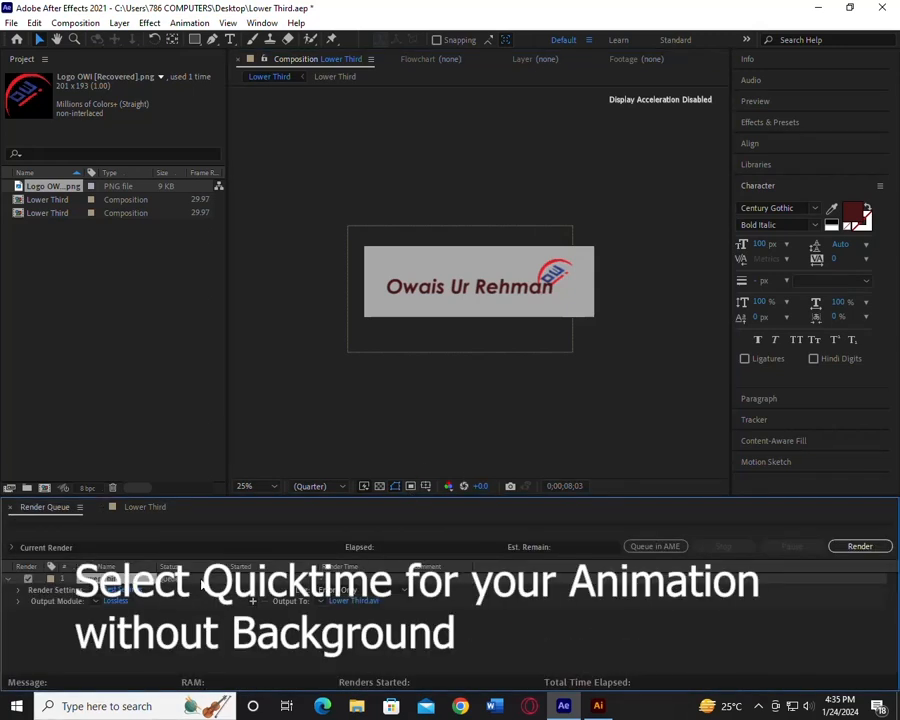
pyautogui.click(113, 602)
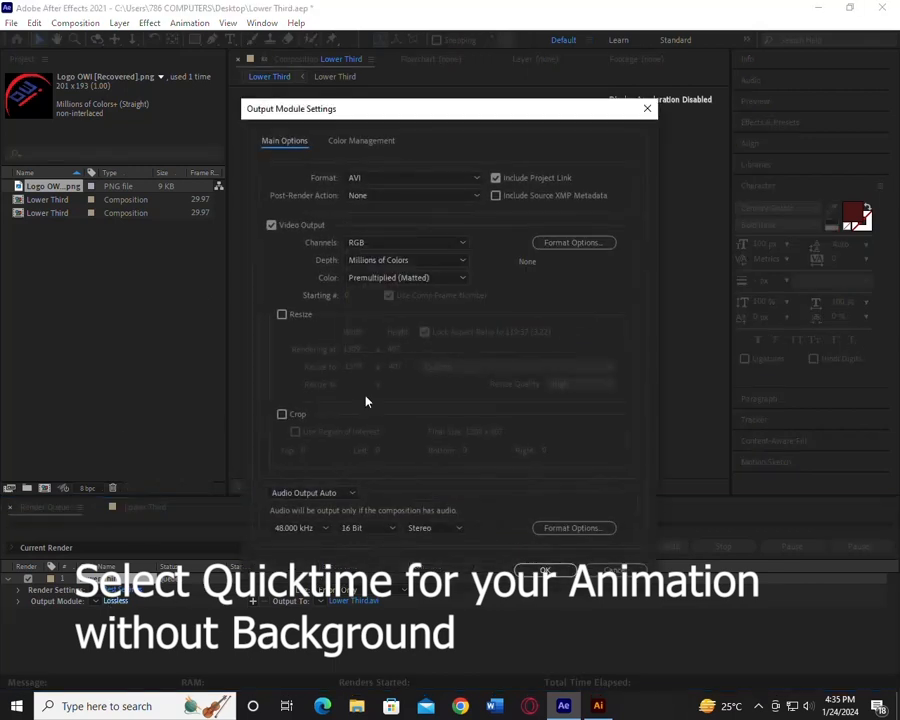
pyautogui.click(400, 180)
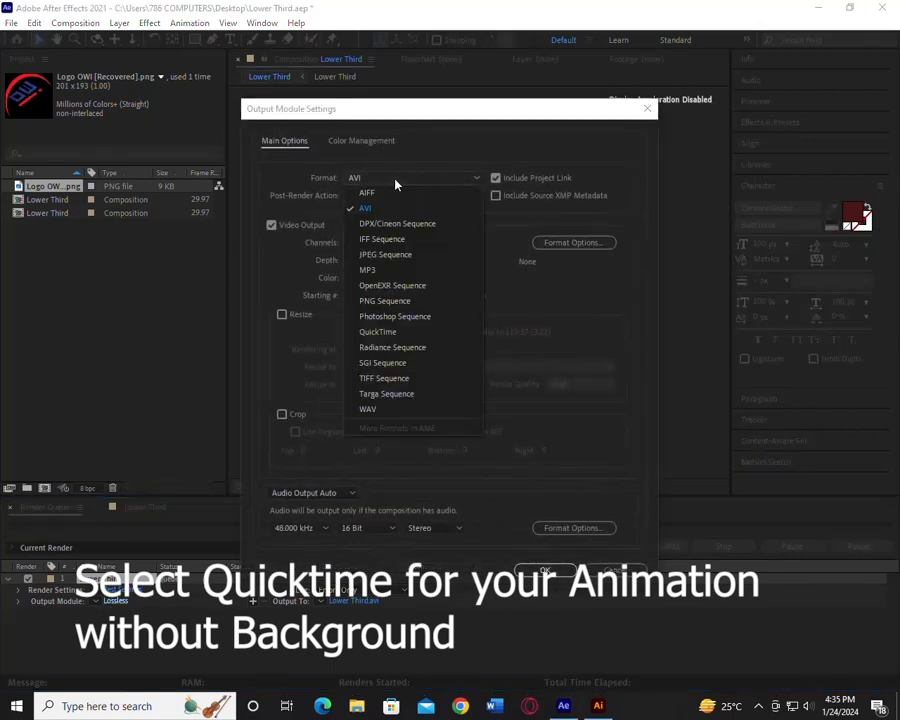
pyautogui.click(437, 331)
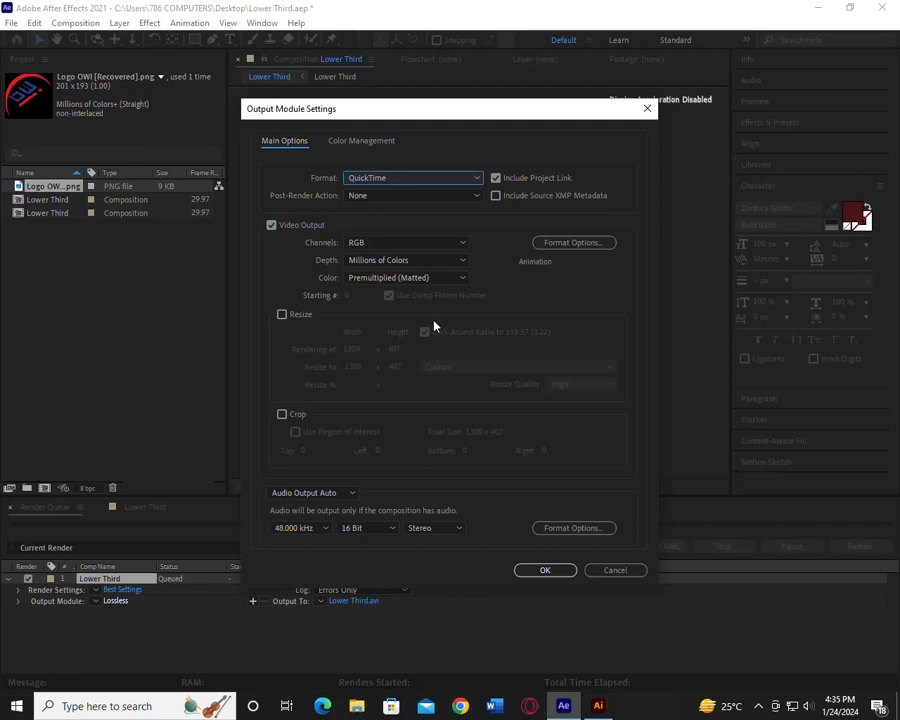
# Step: Output RGB + Alpha channels with the Animation codec, then bring up the save-location dialog
pyautogui.click(416, 246)
pyautogui.click(418, 288)
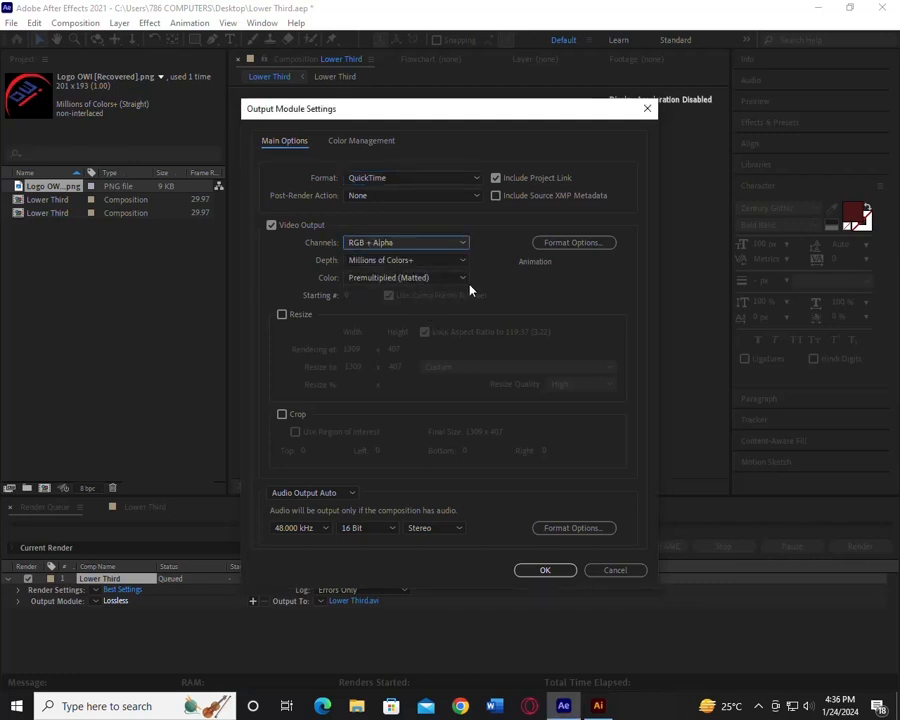
pyautogui.click(540, 246)
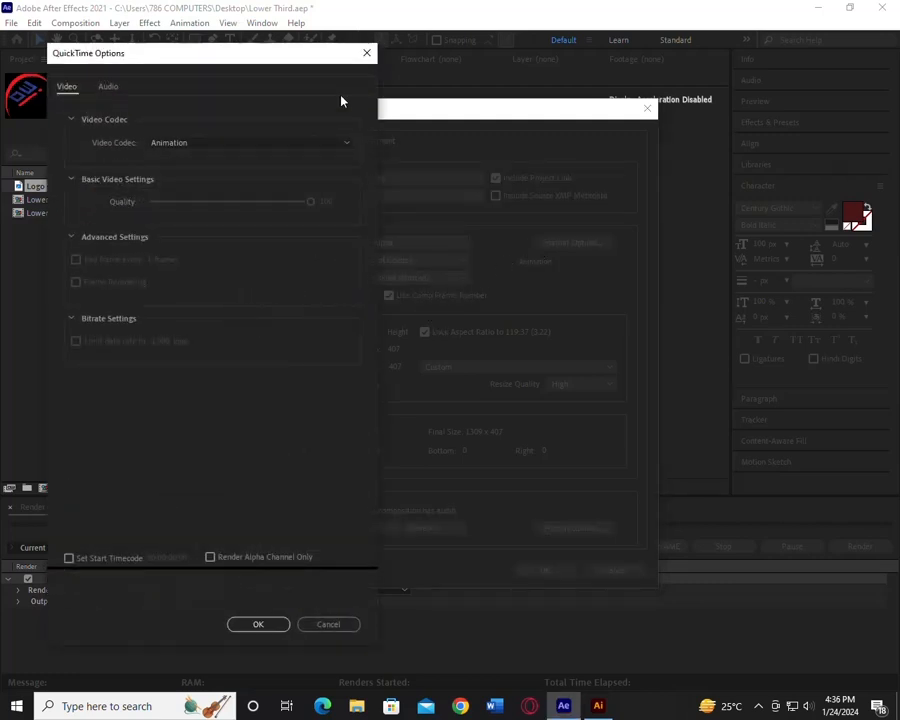
pyautogui.click(367, 53)
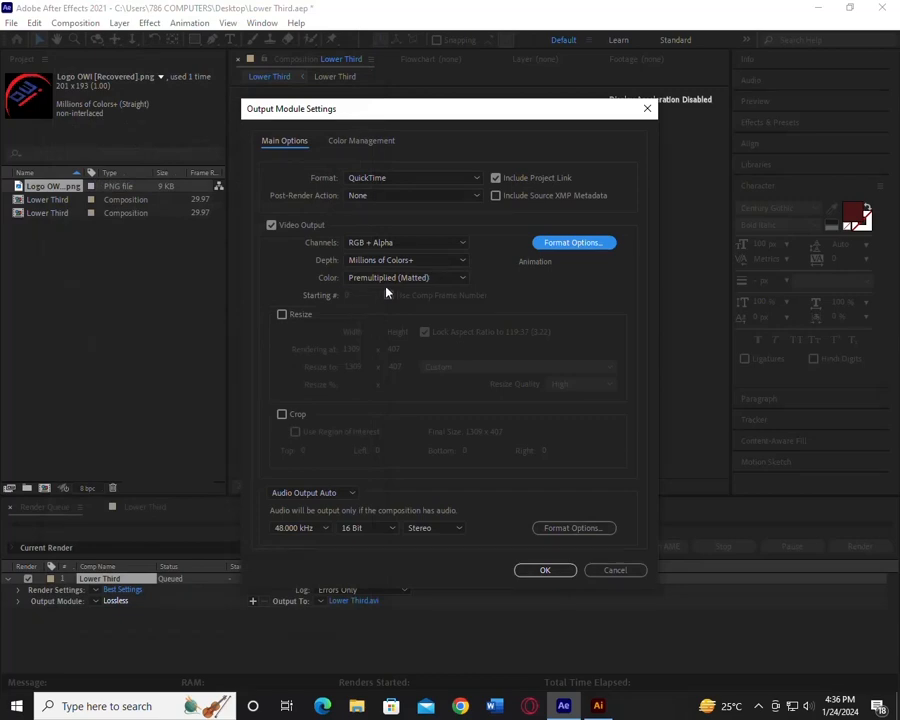
pyautogui.click(539, 571)
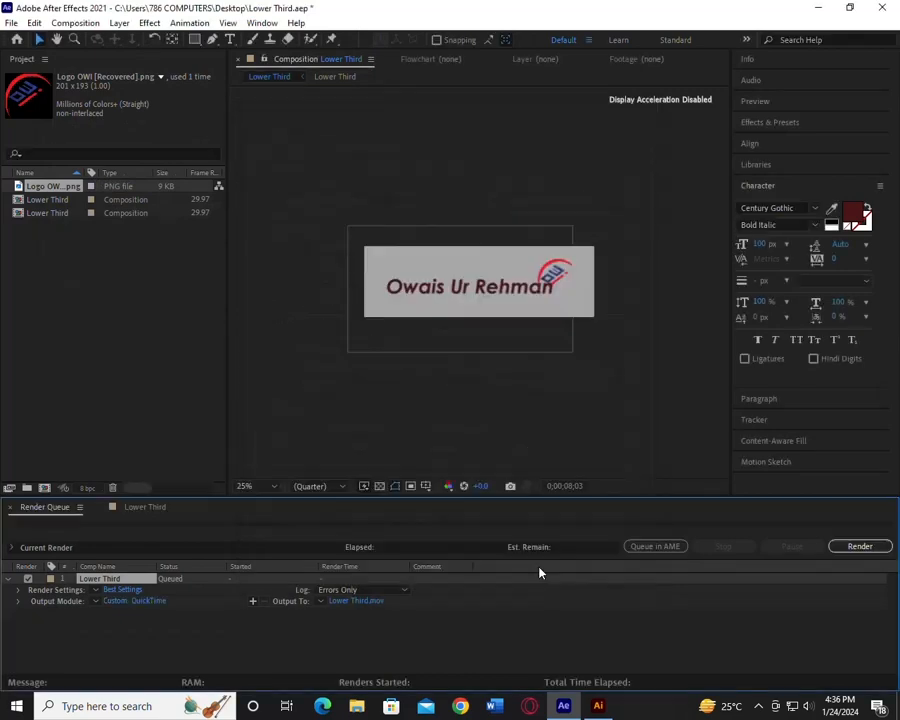
pyautogui.click(349, 601)
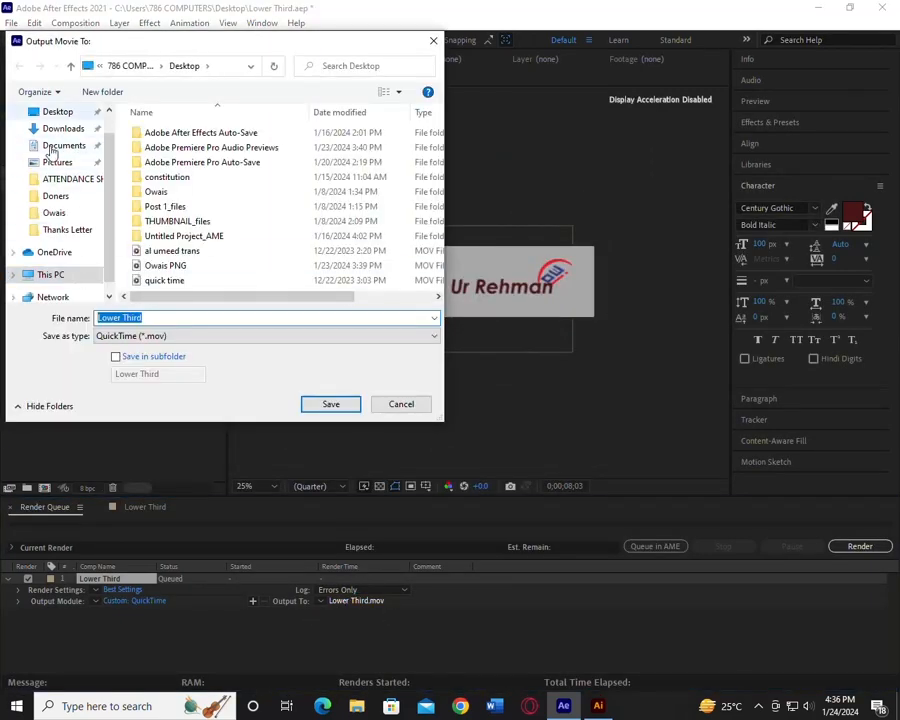
# Step: Save the output as 'Lower Third 1.mov' and start rendering the composition
pyautogui.doubleClick(232, 318)
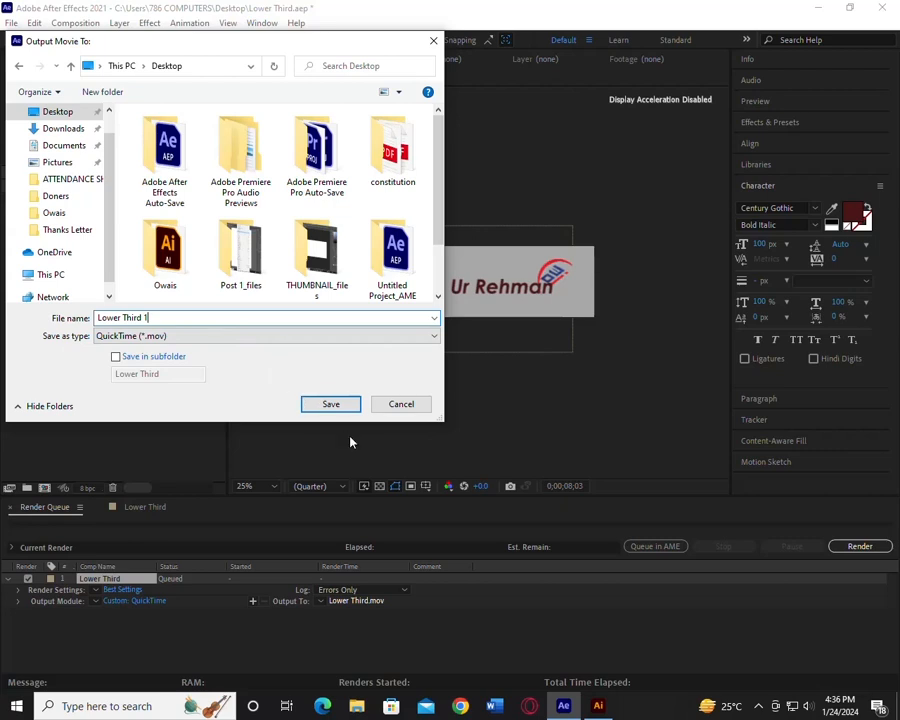
pyautogui.click(336, 406)
pyautogui.click(860, 546)
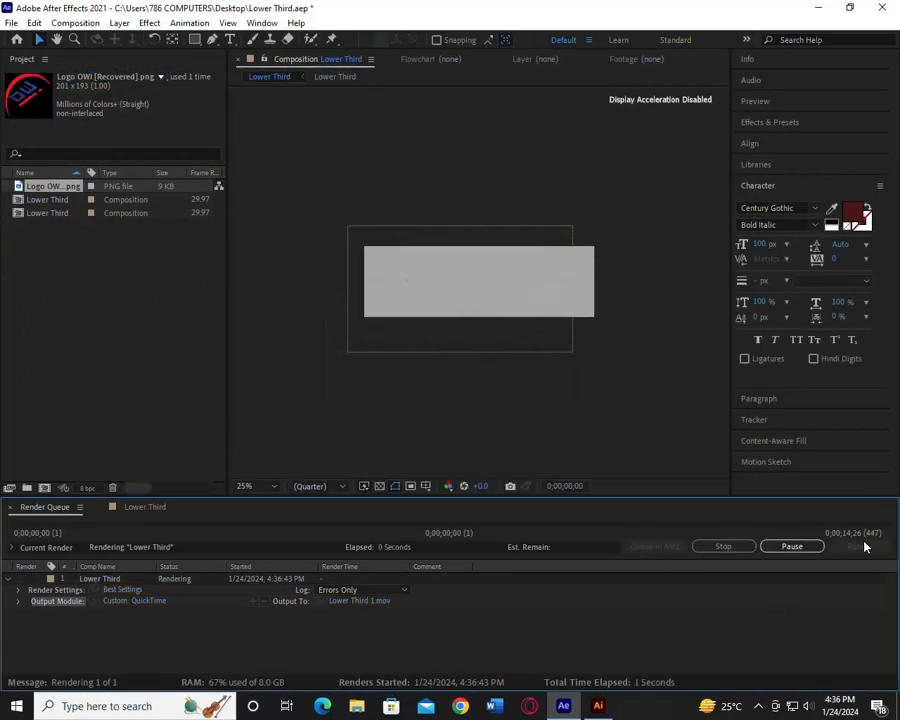